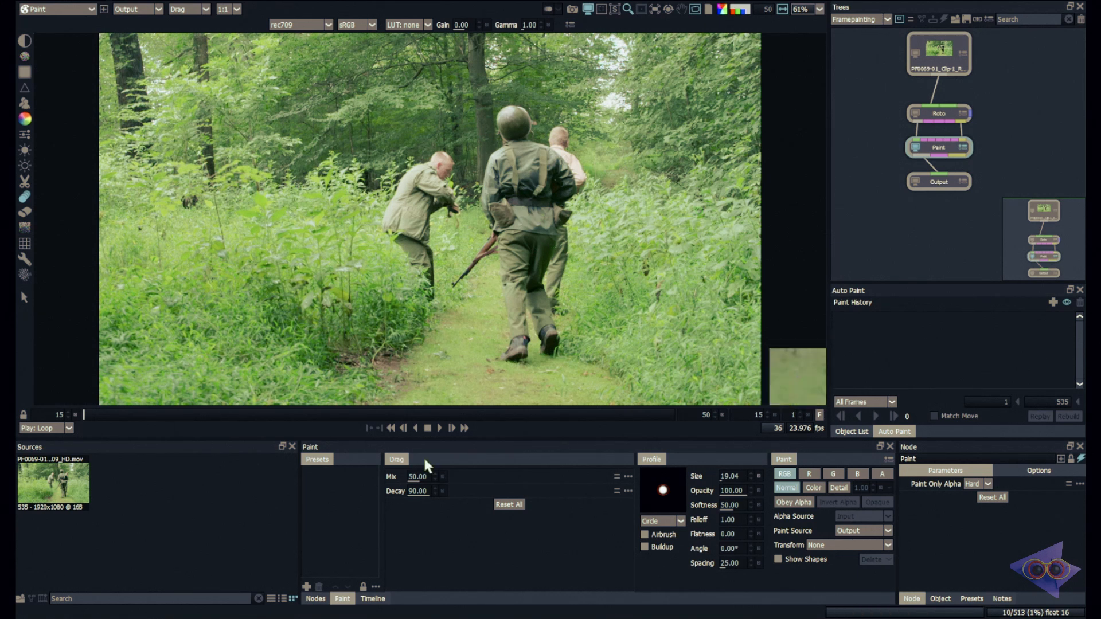
Play through the clip's frame range to examine how the running soldier's helmet moves over his head and back.
click(439, 428)
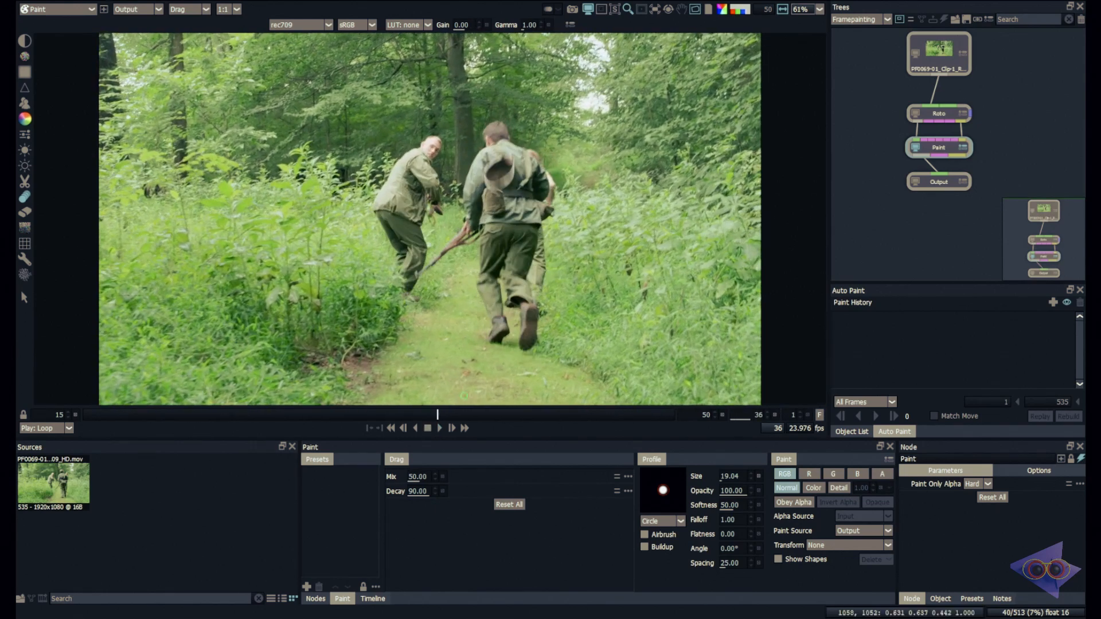
scroll(542, 181, up, 3)
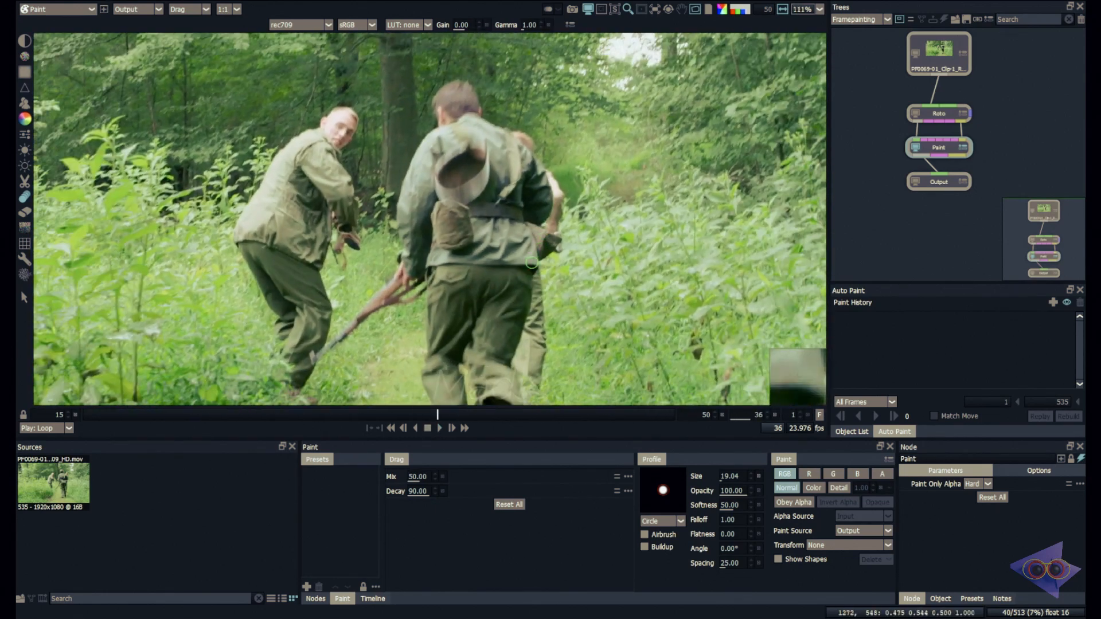
scroll(531, 262, down, 1)
drag(450, 410, 525, 427)
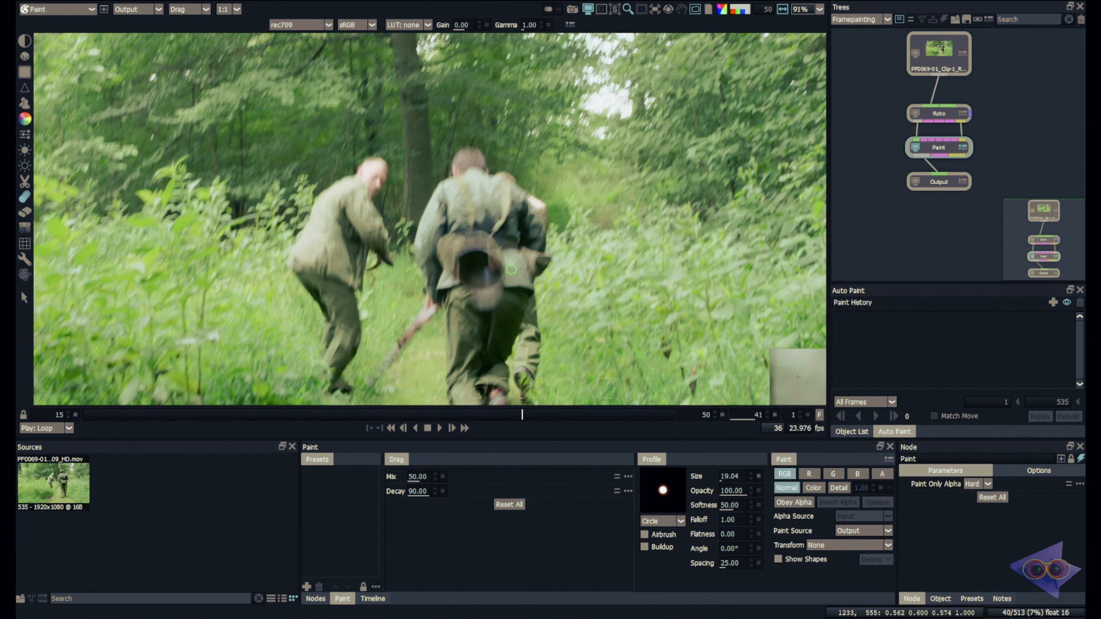
scroll(511, 269, down, 1)
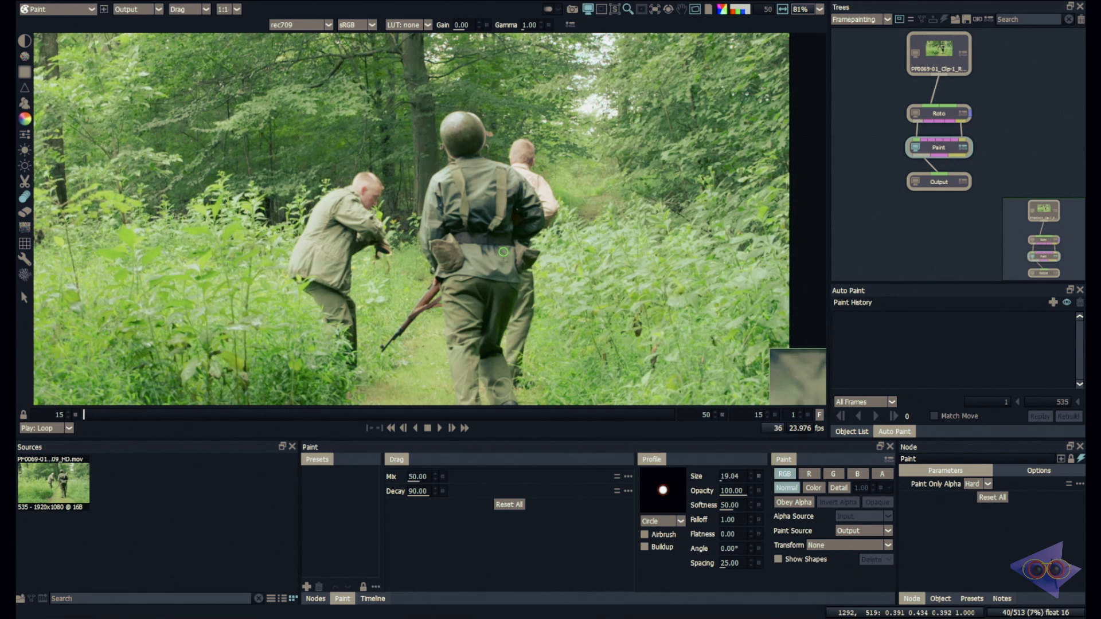
key(i)
drag(481, 209, 425, 291)
key(l)
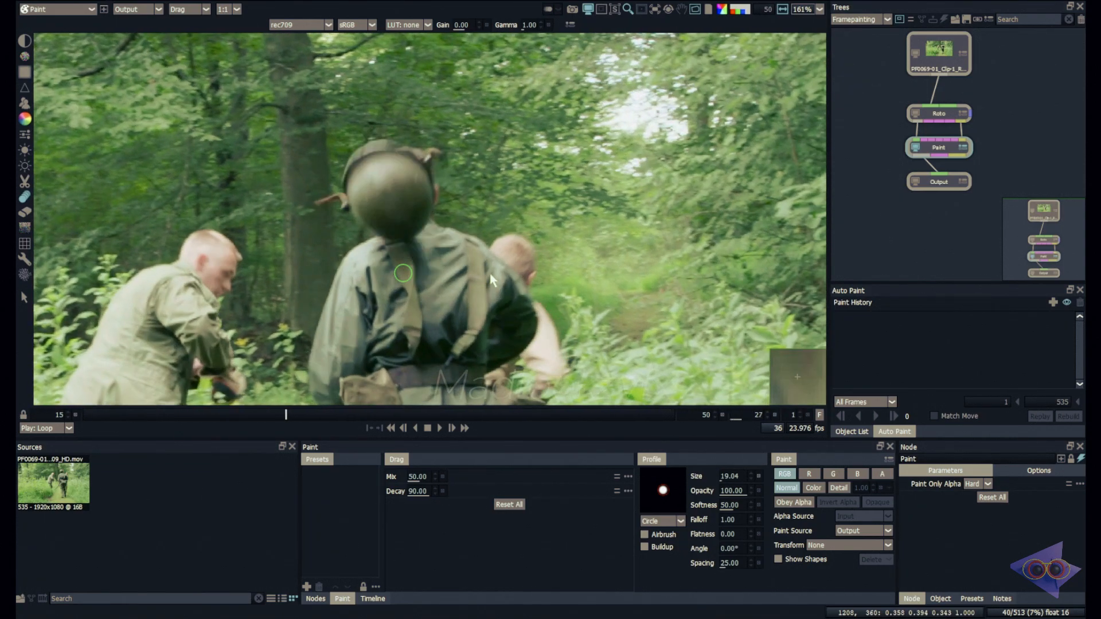
Step through frames 30 to 33 to compare the helmet and the back of the soldier's head, returning to frame 31.
scroll(459, 240, up, 1)
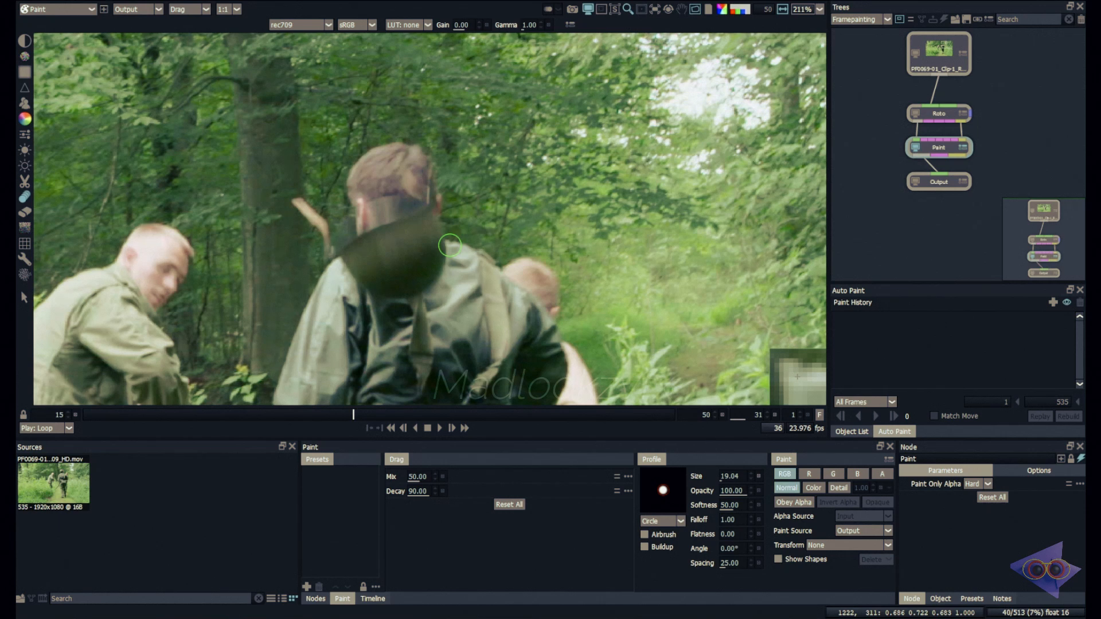
scroll(462, 216, up, 2)
key(z)
key(z)
key(x)
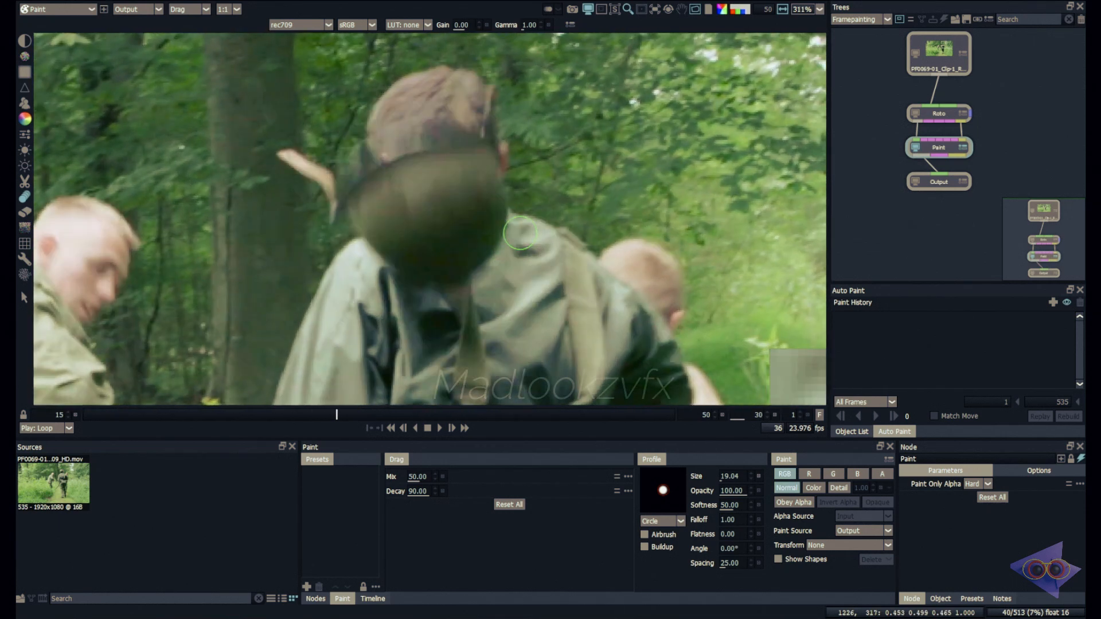
key(Right)
key(Right)
key(Right)
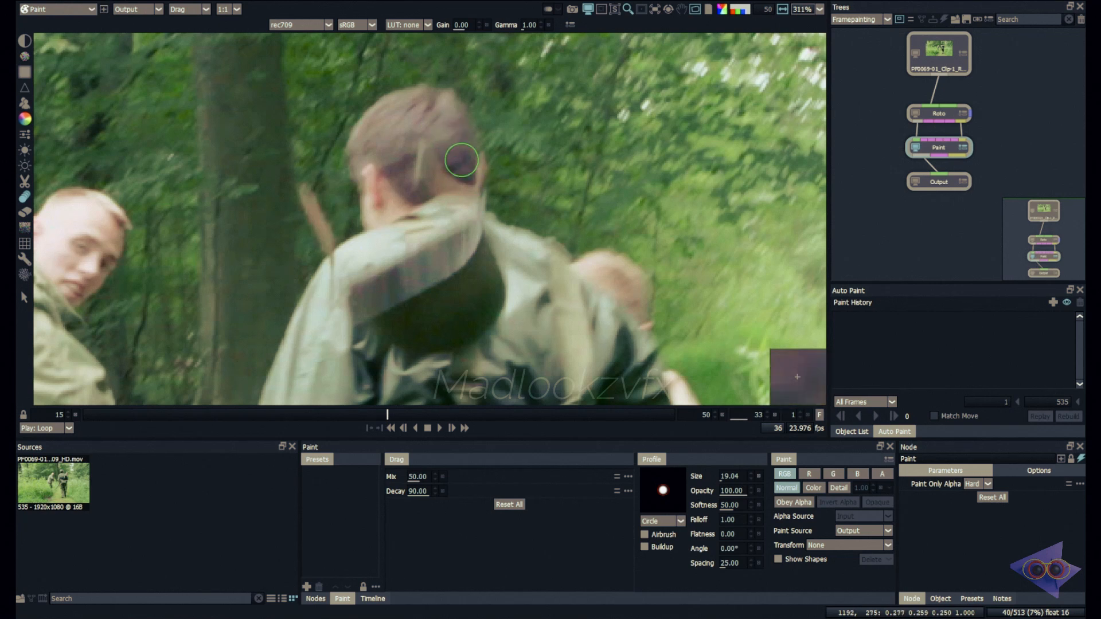
key(Left)
scroll(532, 109, down, 1)
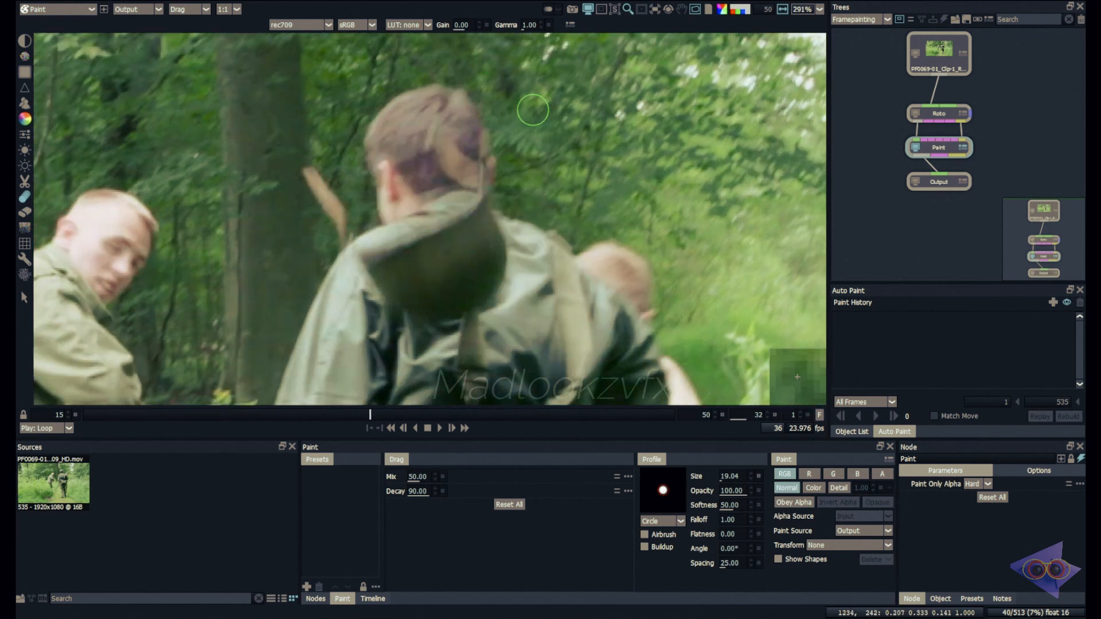
scroll(490, 163, up, 3)
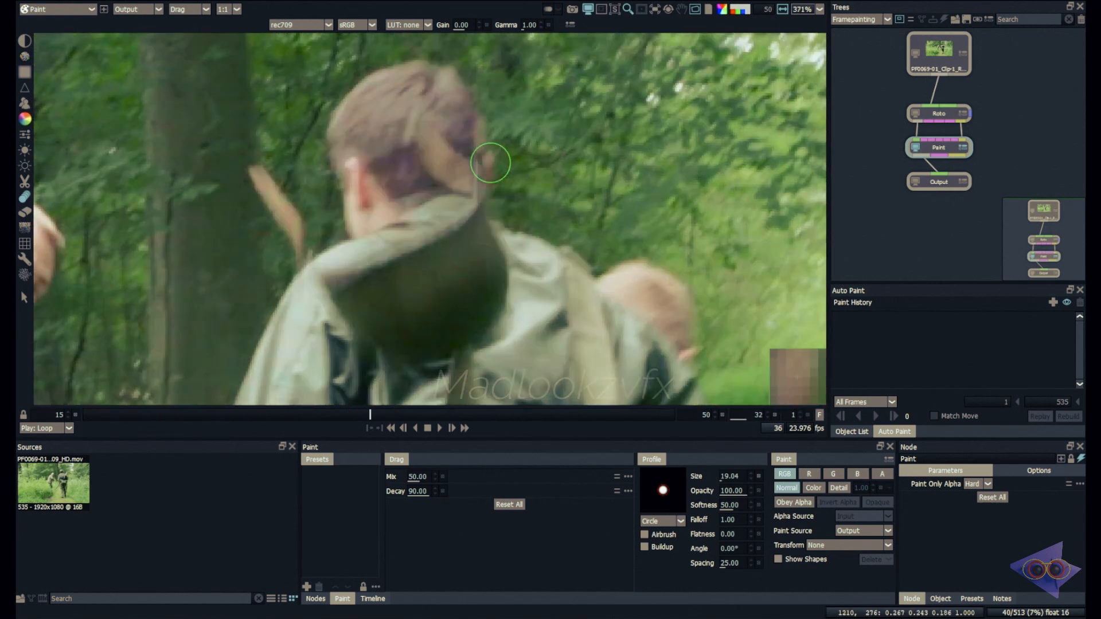
key(Left)
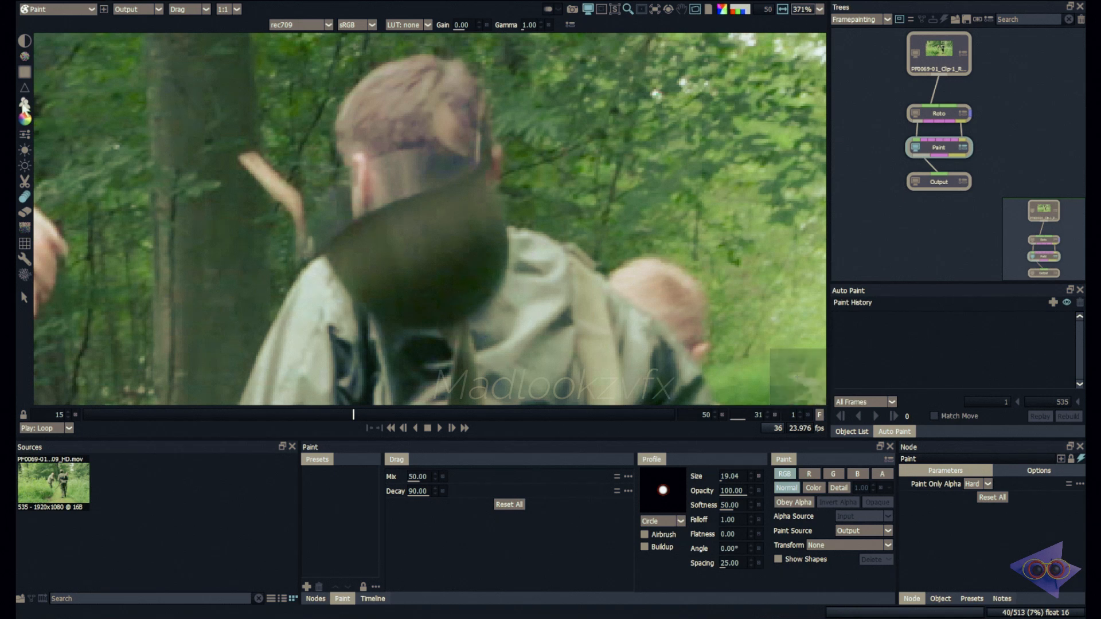
Set up the Clone brush on frame 31 with relative source frame 32, the source overlay shown and subpixel filtering off.
click(24, 104)
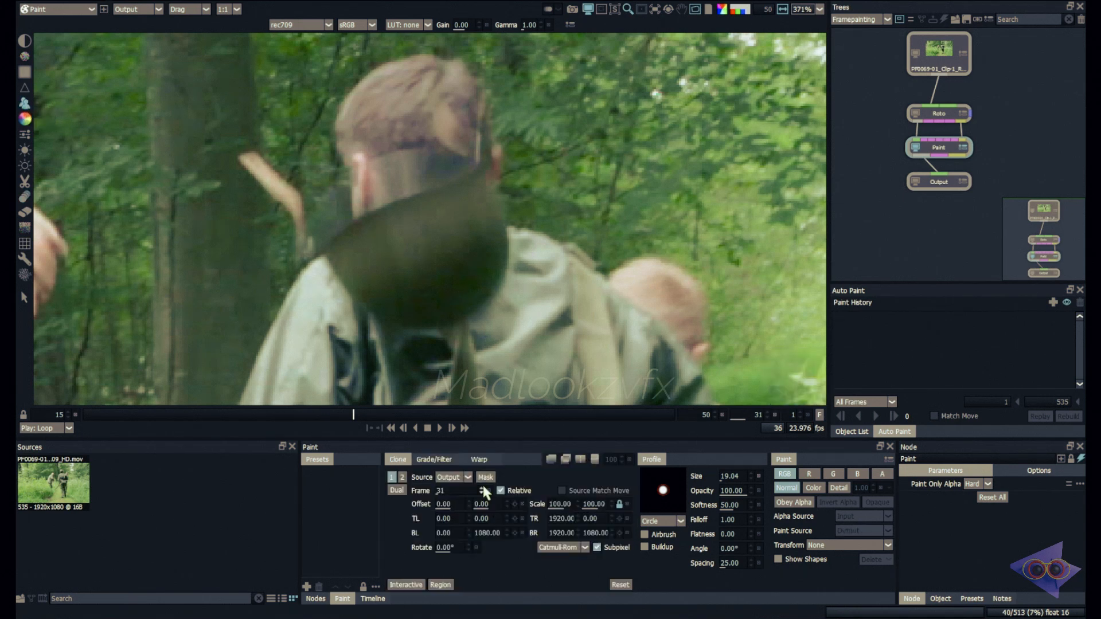
click(482, 487)
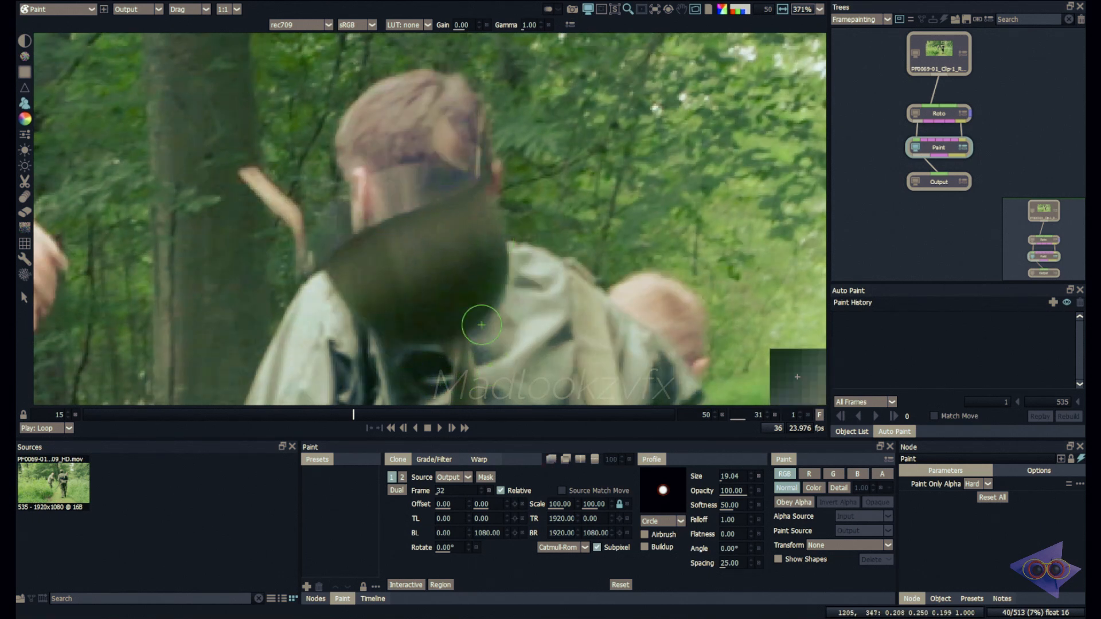
key(o)
key(shift)
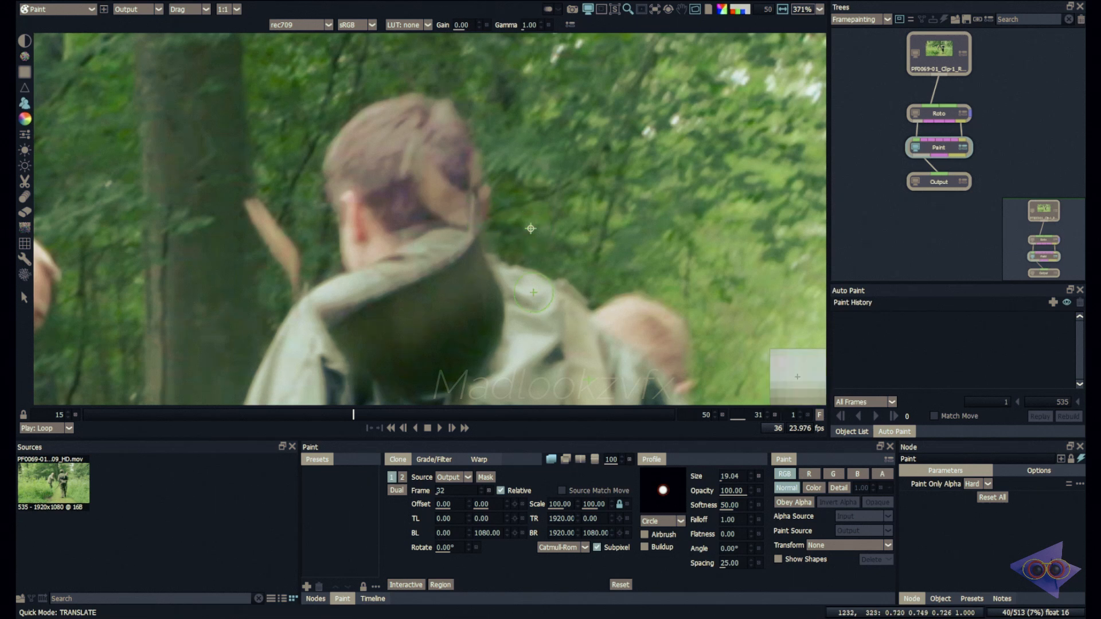
click(609, 549)
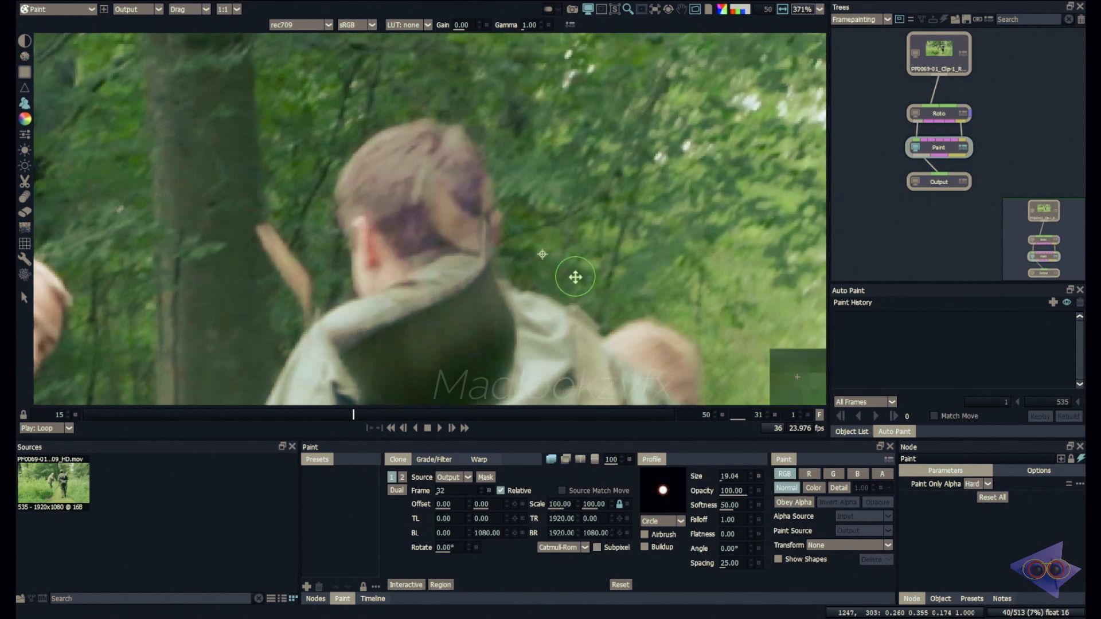
Align the clone source with the soldier's head using an offset of -2.00, 0.00 and a rotation of 1.79°.
key(o)
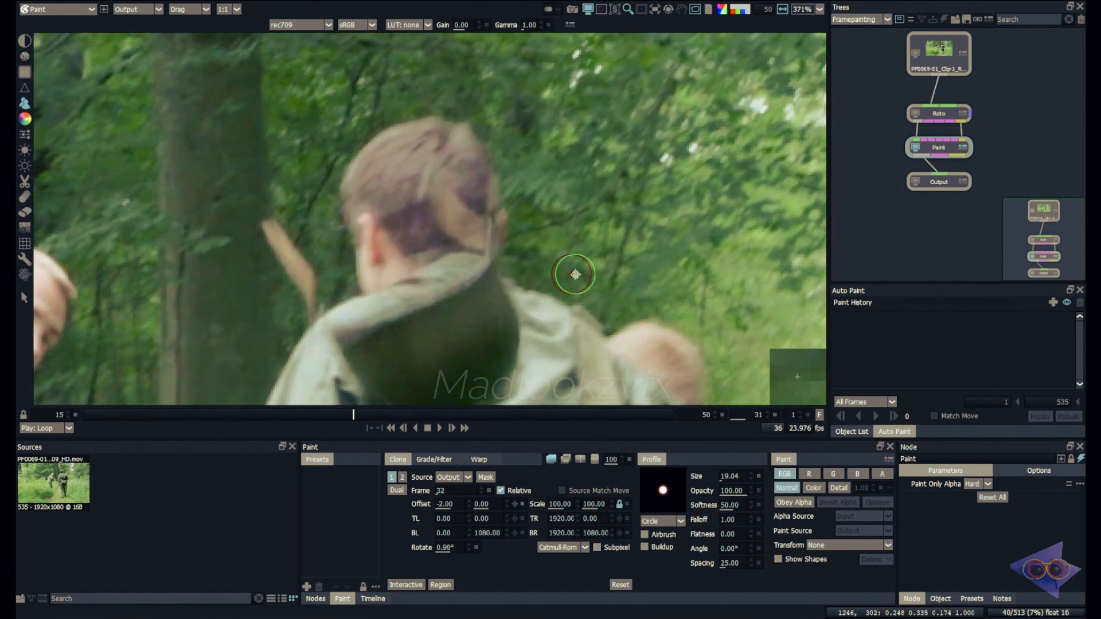
key(o)
key(o)
key(o)
key(o)
key(o)
key(o)
key(o)
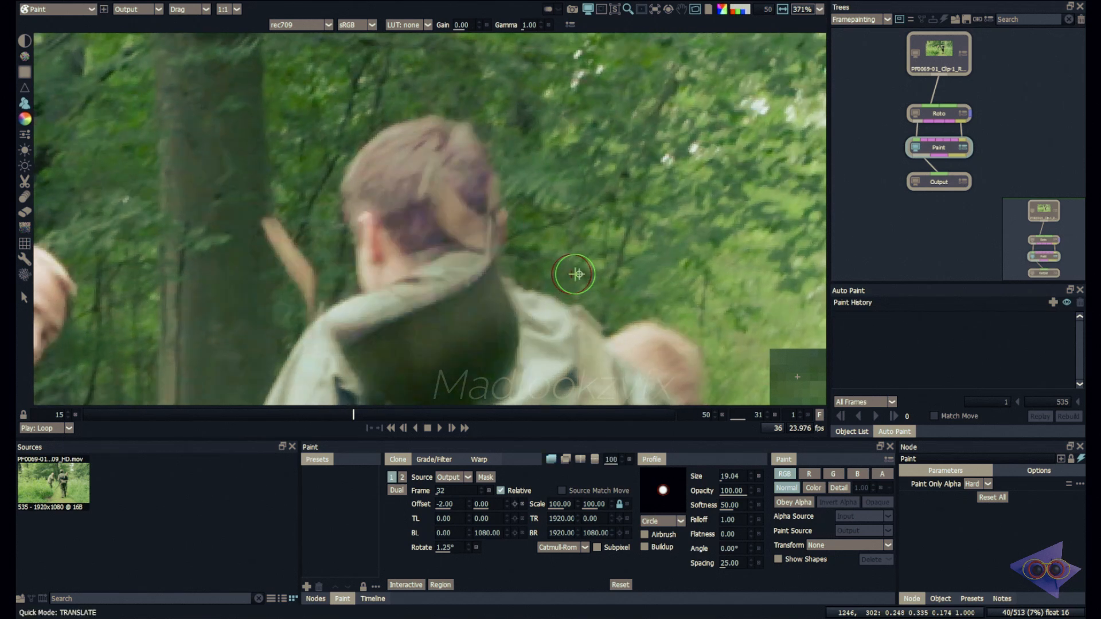
key(o)
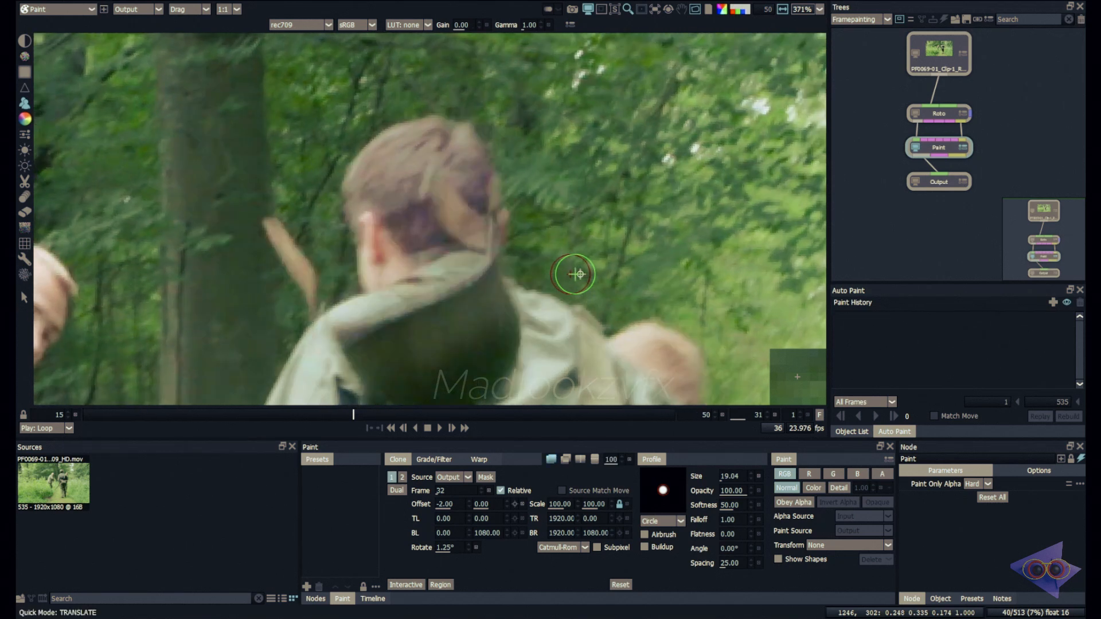
drag(572, 274, 570, 274)
key(o)
Clone the neck, lower hair and jacket collar over the helmet on frame 31.
drag(469, 216, 509, 216)
mouse_move(418, 228)
mouse_down()
mouse_move(388, 275)
mouse_move(404, 269)
mouse_up()
mouse_move(416, 271)
mouse_down()
mouse_move(376, 305)
mouse_move(415, 294)
mouse_move(445, 268)
mouse_up()
mouse_move(523, 319)
mouse_down()
mouse_move(468, 258)
mouse_move(490, 303)
mouse_move(424, 308)
mouse_move(418, 270)
mouse_move(449, 260)
mouse_move(436, 255)
mouse_move(418, 273)
mouse_move(452, 256)
mouse_move(443, 265)
mouse_move(484, 313)
mouse_move(501, 303)
mouse_move(468, 203)
mouse_move(496, 305)
mouse_move(476, 229)
mouse_move(492, 285)
mouse_up()
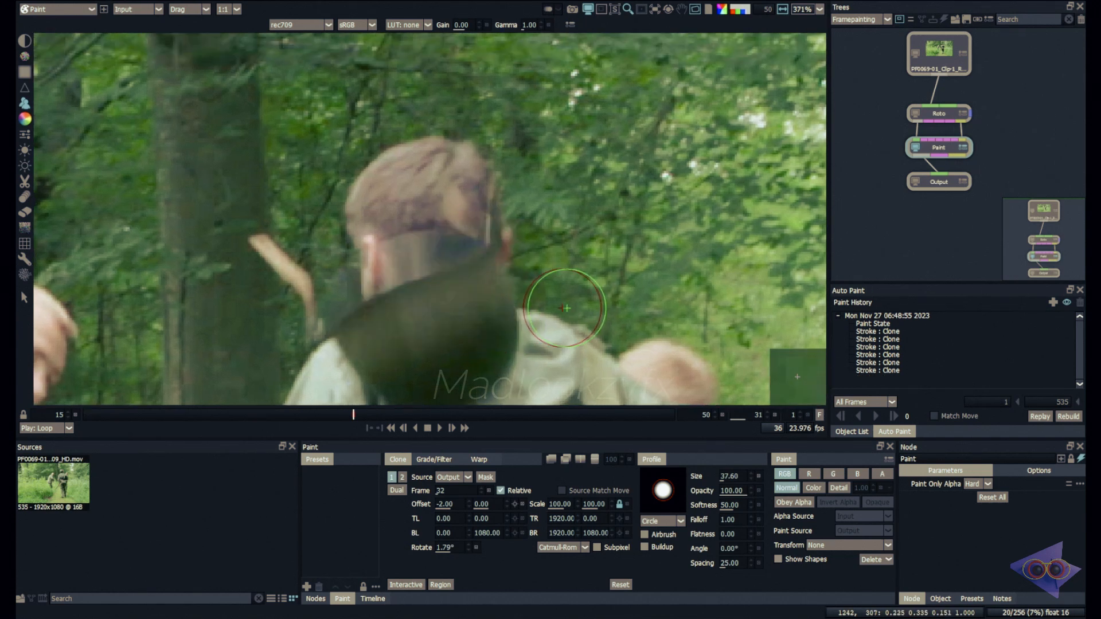
Erase the excess cloned paint beside the soldier's head and compare the result with the original input.
key(e)
mouse_move(554, 260)
mouse_down()
mouse_move(518, 221)
mouse_move(531, 239)
mouse_up()
key(1)
key(2)
key(1)
key(Tab)
key(Tab)
key(Tab)
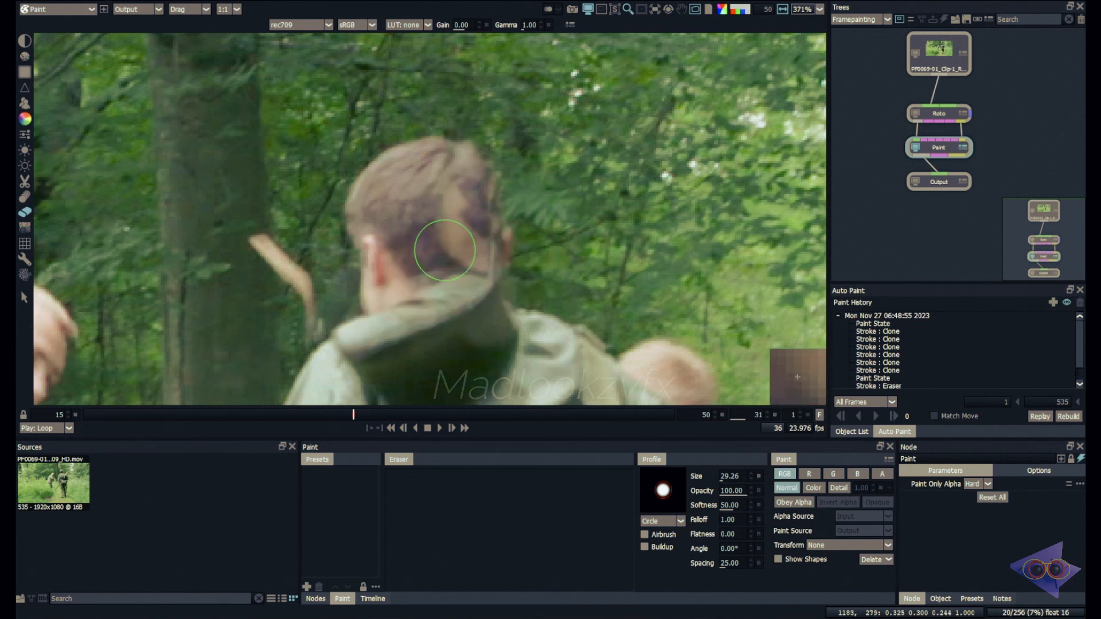
Even out the hair colour at the back of the soldier's head using the Drag brush in Color mode.
click(25, 196)
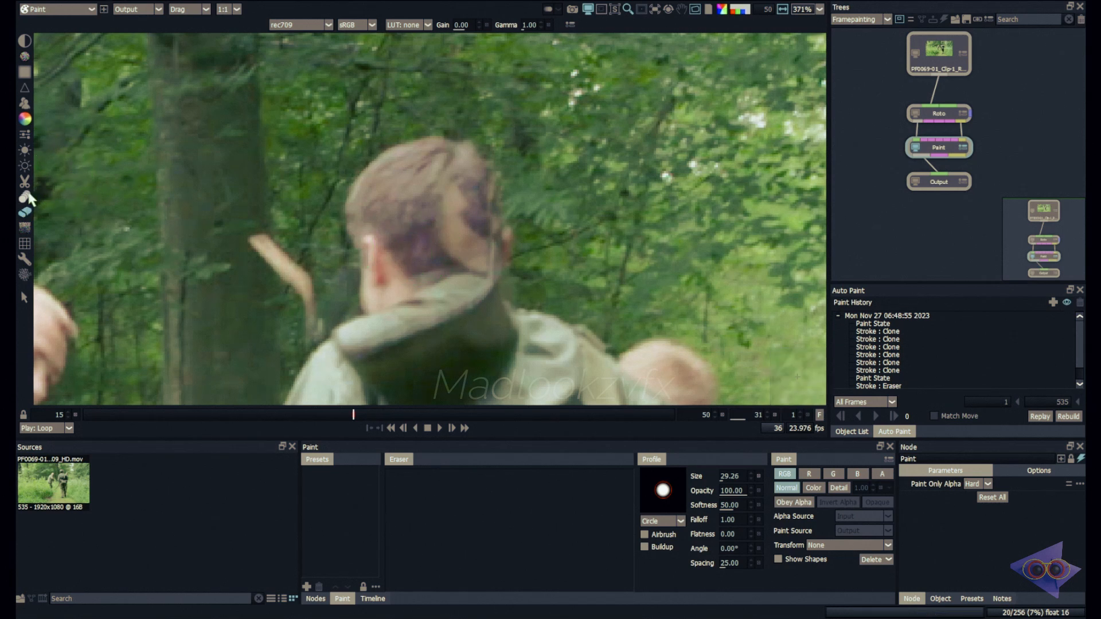
click(813, 488)
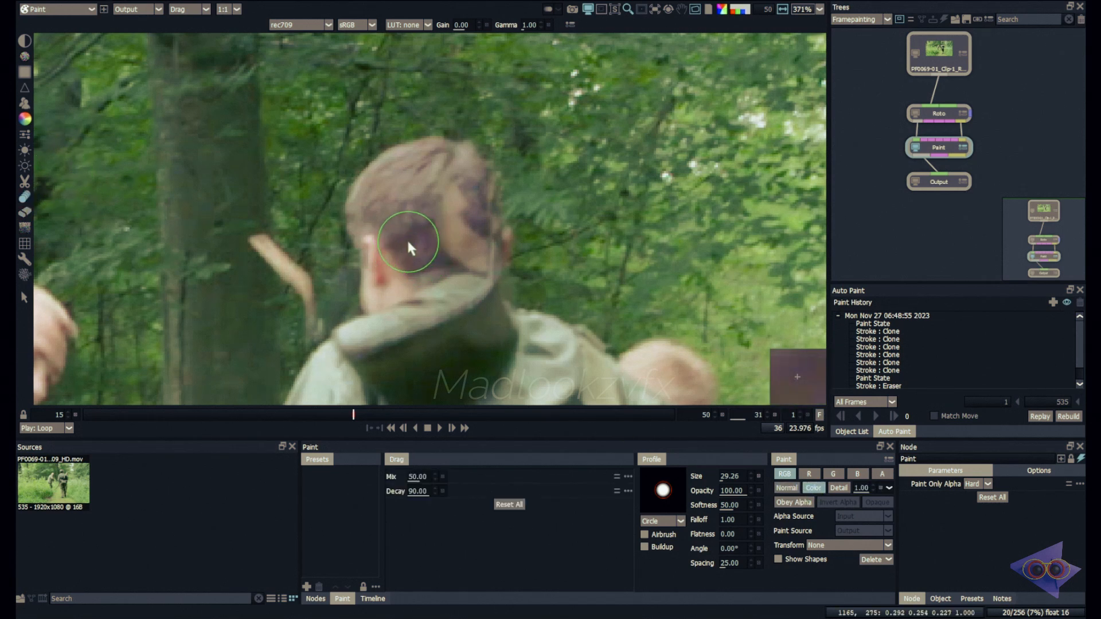
mouse_move(408, 239)
ctrl+mouse_down()
mouse_move(418, 235)
mouse_move(424, 253)
ctrl+mouse_up()
scroll(410, 233, down, 1)
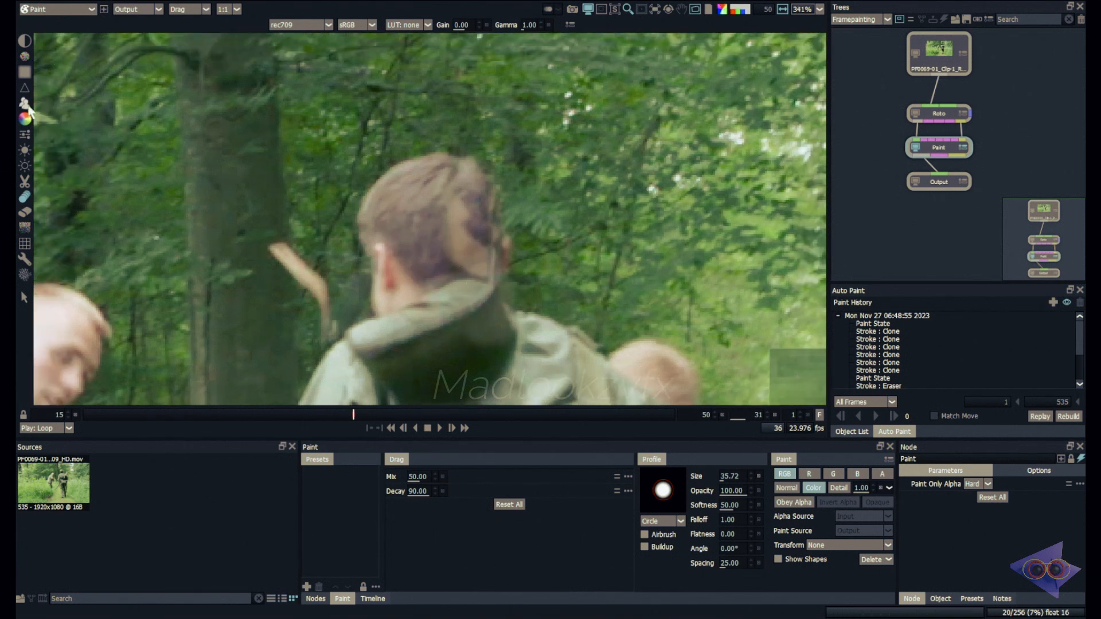
Set the Clone source to frame 33 and align it to the head with an offset of -10.00, 6.00.
key(c)
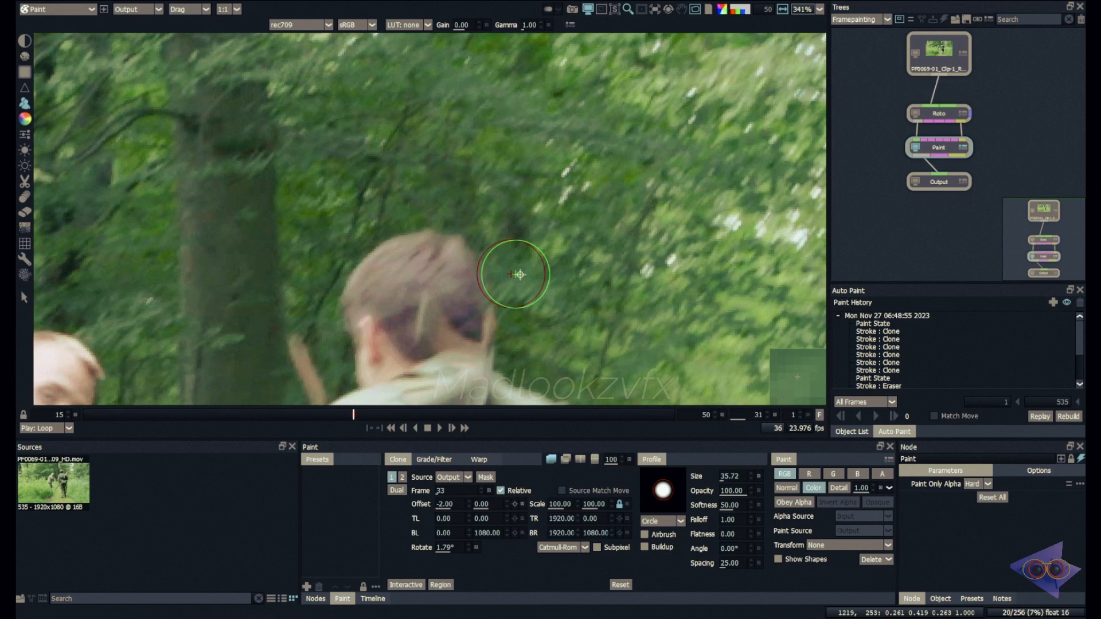
drag(519, 274, 551, 255)
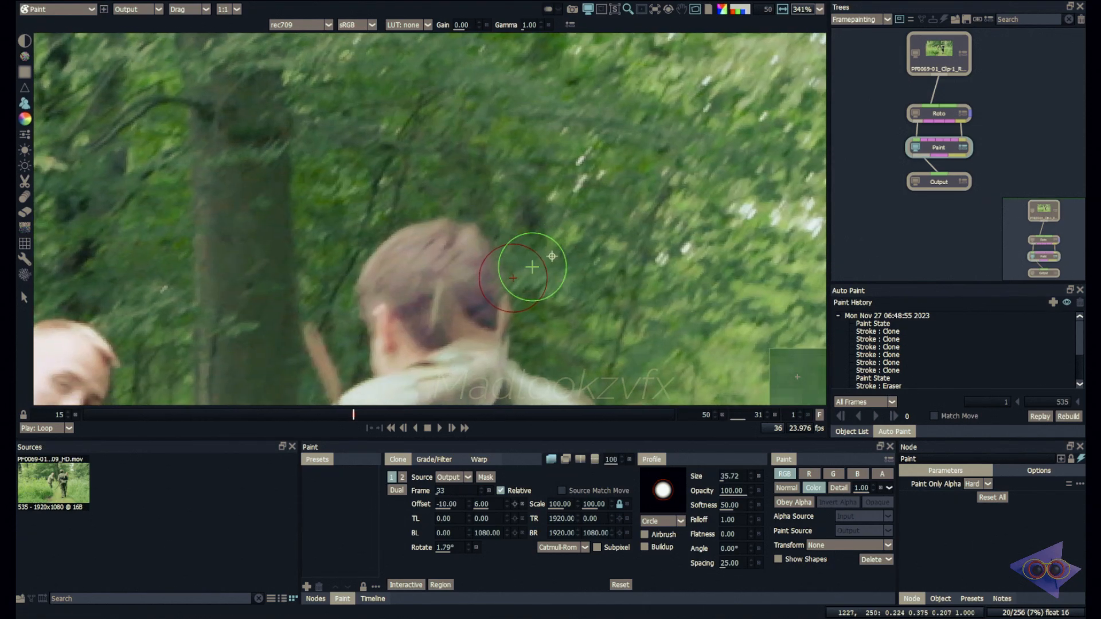
key(o)
key(o)
key(o)
key(o)
key(o)
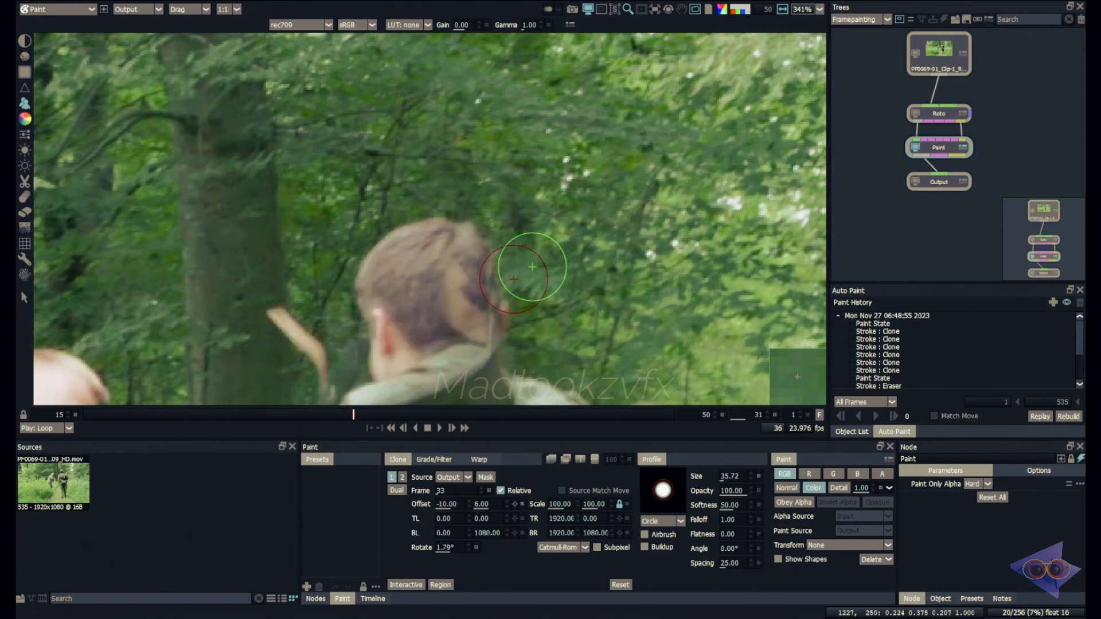
Clone hair over the back of the soldier's head, switching the brush from Color to Normal mode.
mouse_move(443, 288)
mouse_down()
mouse_move(438, 215)
mouse_move(417, 239)
mouse_move(436, 244)
mouse_up()
click(787, 487)
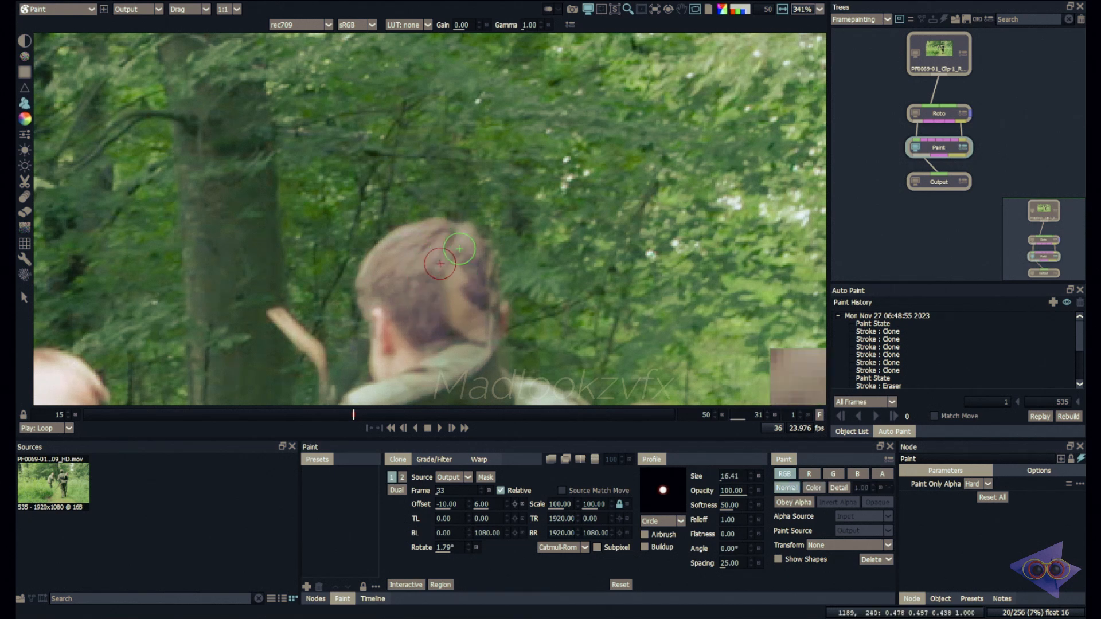
drag(532, 280, 518, 270)
mouse_move(455, 298)
mouse_down()
mouse_move(448, 266)
mouse_move(467, 285)
mouse_move(457, 267)
mouse_up()
scroll(492, 370, down, 1)
Blend the cloned hair with a small Drag brush and erase the excess paint around the head and neck.
key(d)
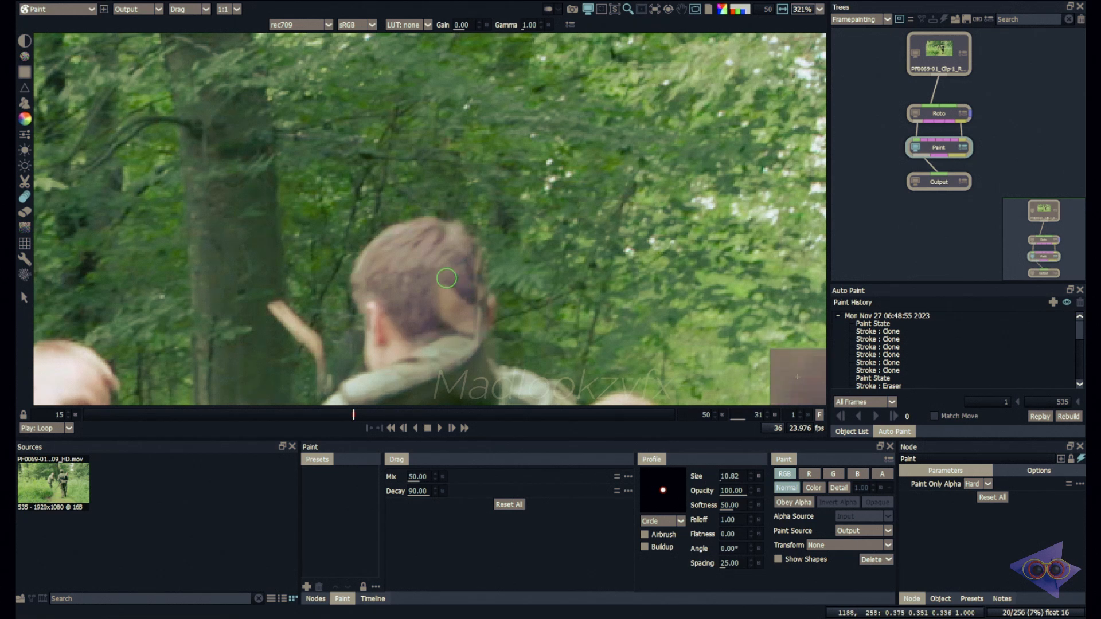
scroll(475, 277, down, 1)
key(e)
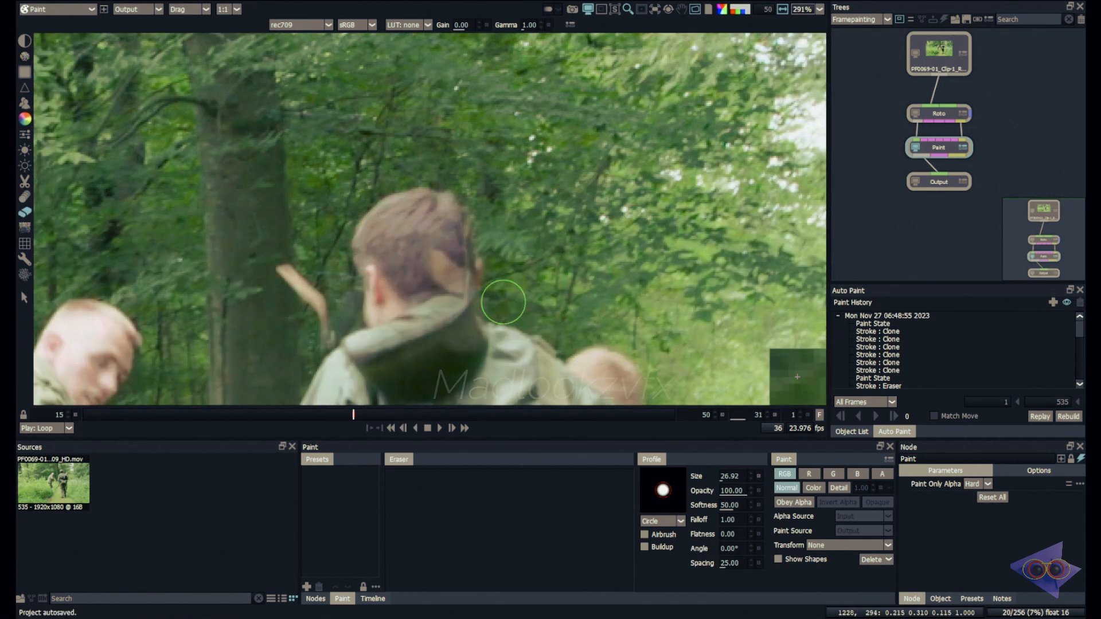
key(c)
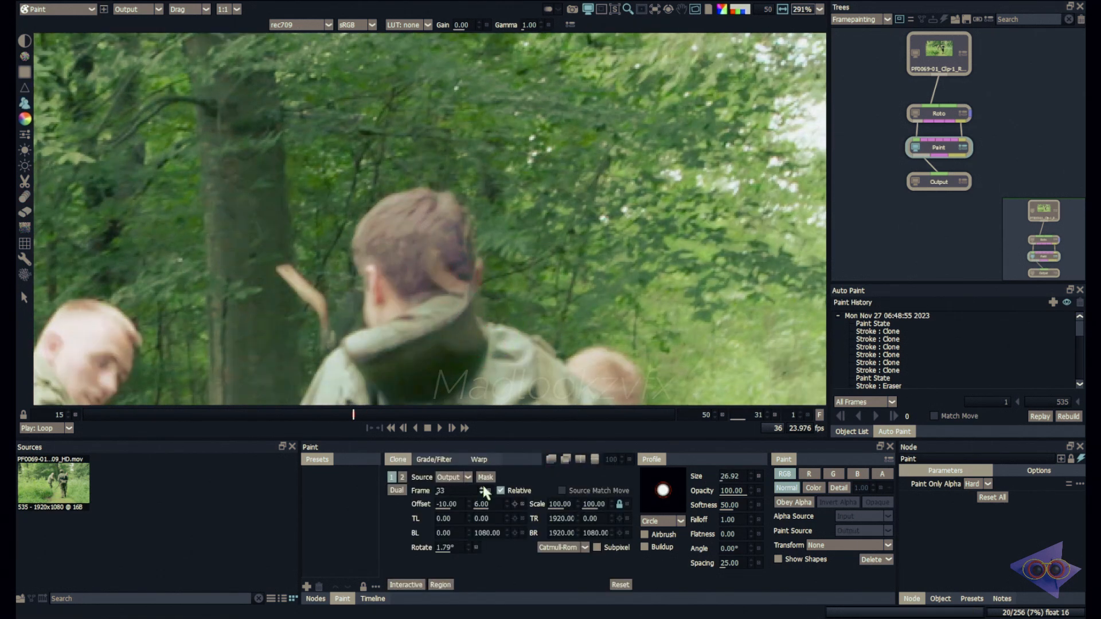
Smear the remaining strap patch at the nape into the hair using the Drag brush in Normal mode.
key(d)
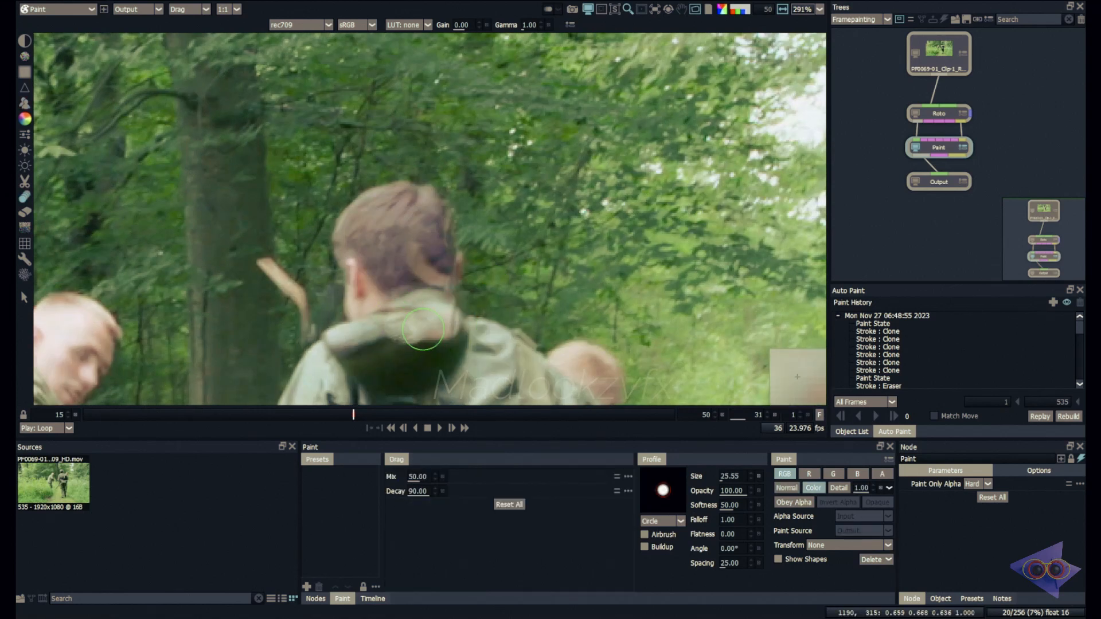
click(790, 487)
mouse_move(473, 264)
mouse_down()
mouse_move(484, 285)
mouse_move(416, 306)
mouse_up()
scroll(405, 334, up, 8)
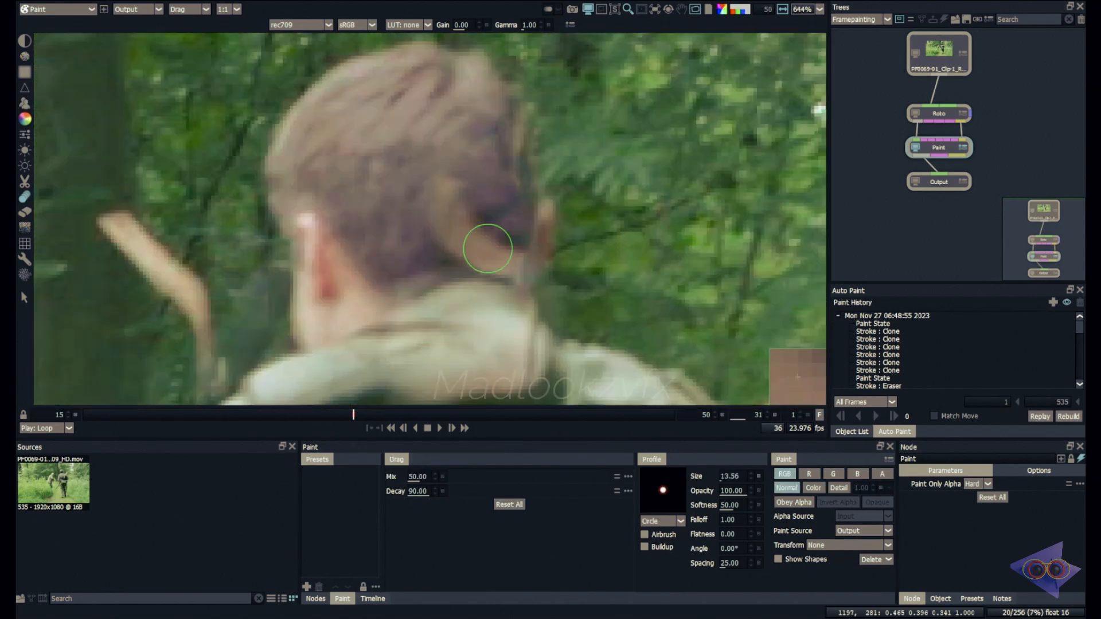
key(b)
scroll(438, 270, down, 4)
Shift the Clone source offset to -16.00, 13.00, clone hair over the strap patch and switch to Drag for blending.
key(c)
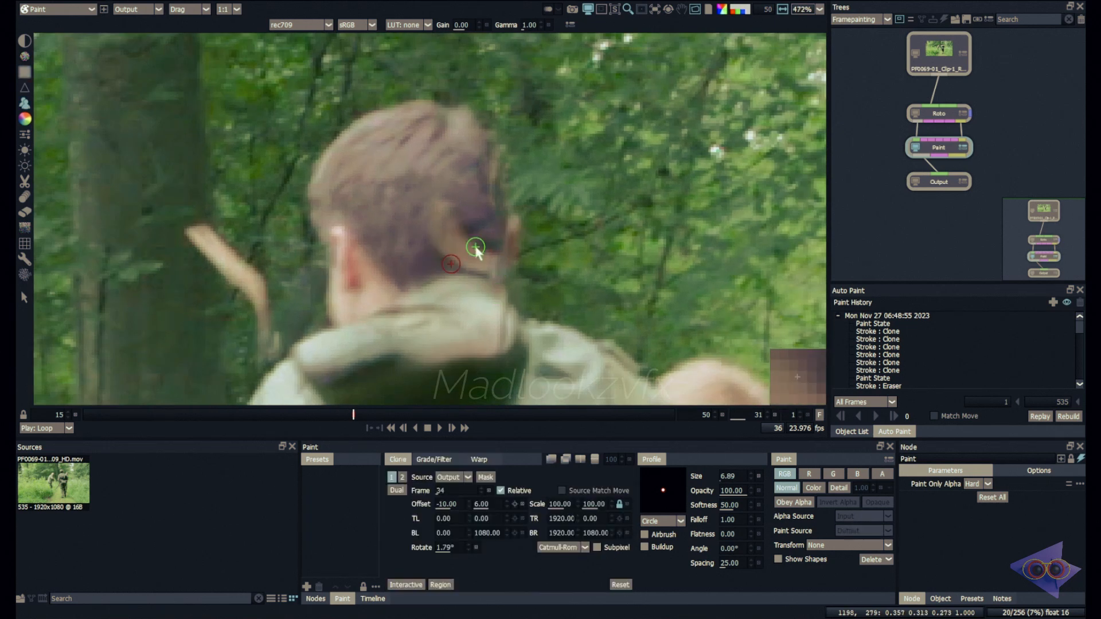
drag(549, 270, 581, 243)
drag(423, 233, 467, 253)
key(d)
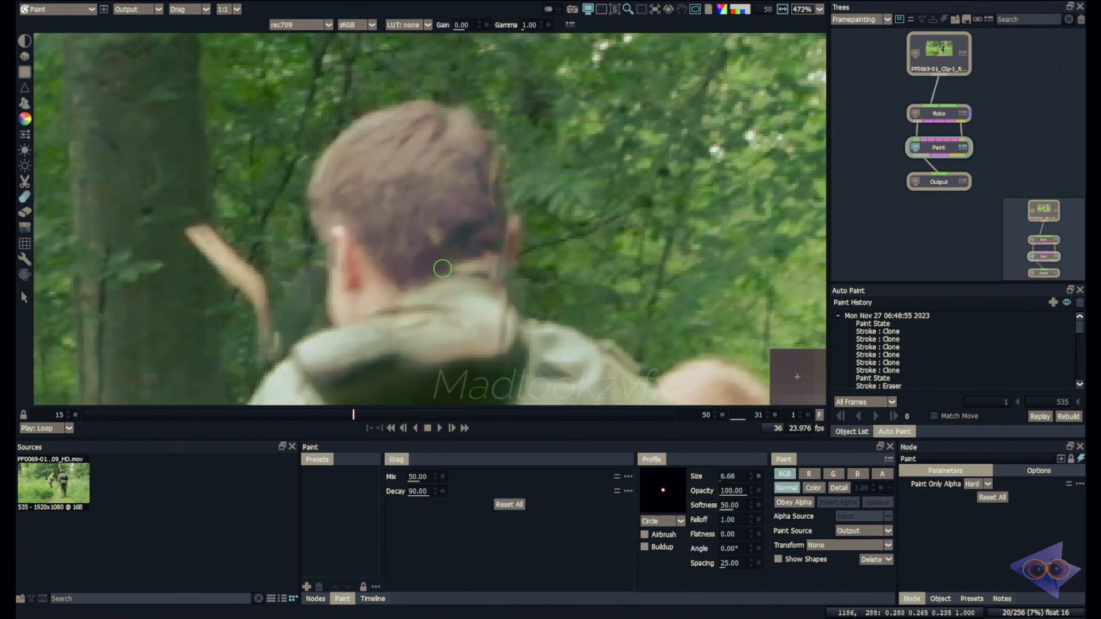
Compare frame 31 with its original input and frame 30, and shift the Clone source offset to -20.00, 22.00.
key(1)
key(2)
key(c)
key(z)
key(z)
key(x)
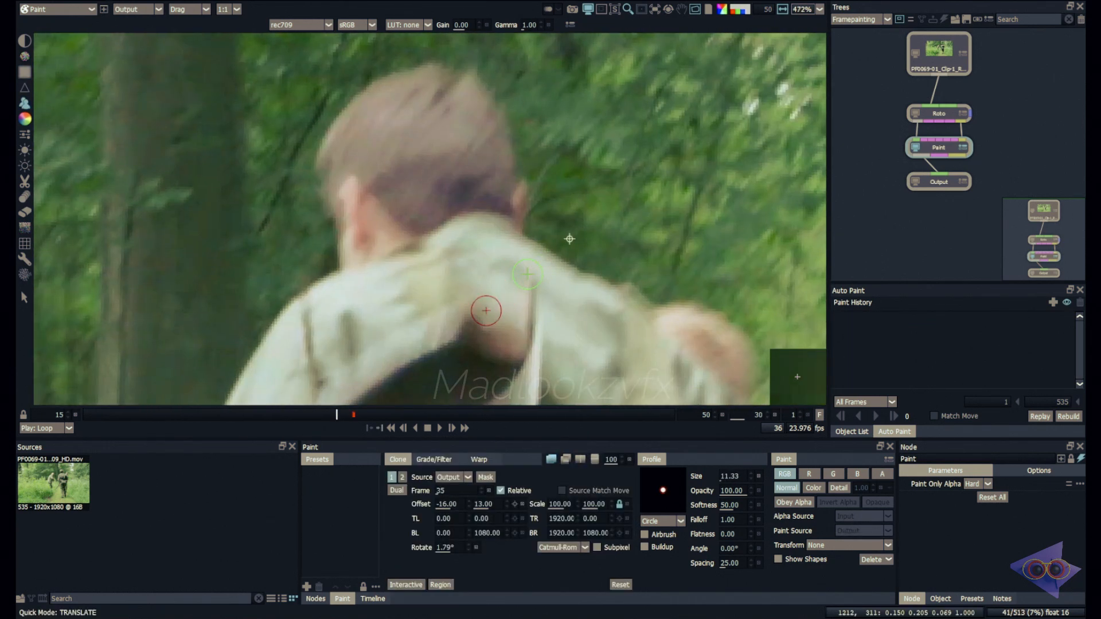
key(x)
key(z)
key(Right)
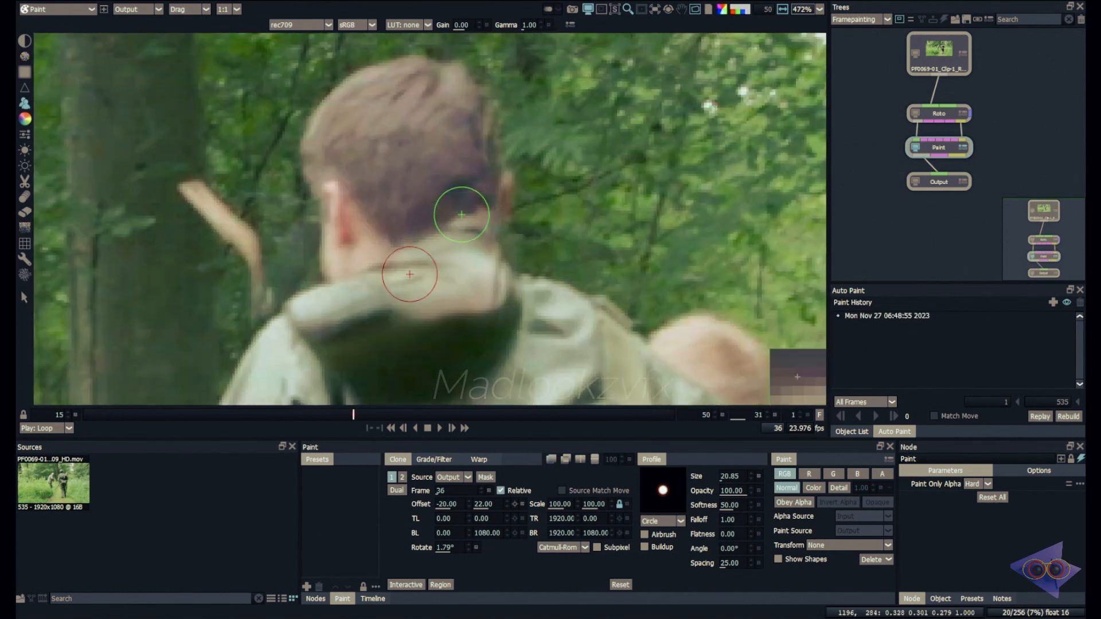
Smear the leftover patch at the nape on frame 31 with the Drag brush, clean up with the Eraser and switch to Blur.
key(d)
drag(478, 215, 453, 220)
drag(479, 213, 457, 226)
scroll(551, 258, down, 3)
scroll(538, 253, up, 2)
key(])
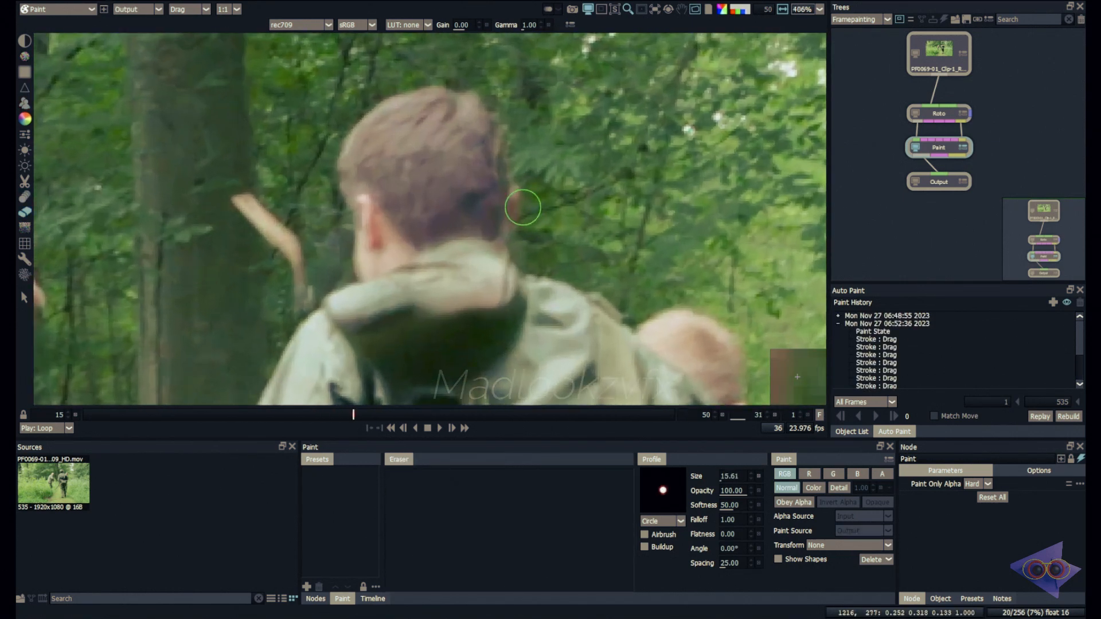
key([)
scroll(533, 237, down, 1)
key(u)
scroll(493, 243, down, 2)
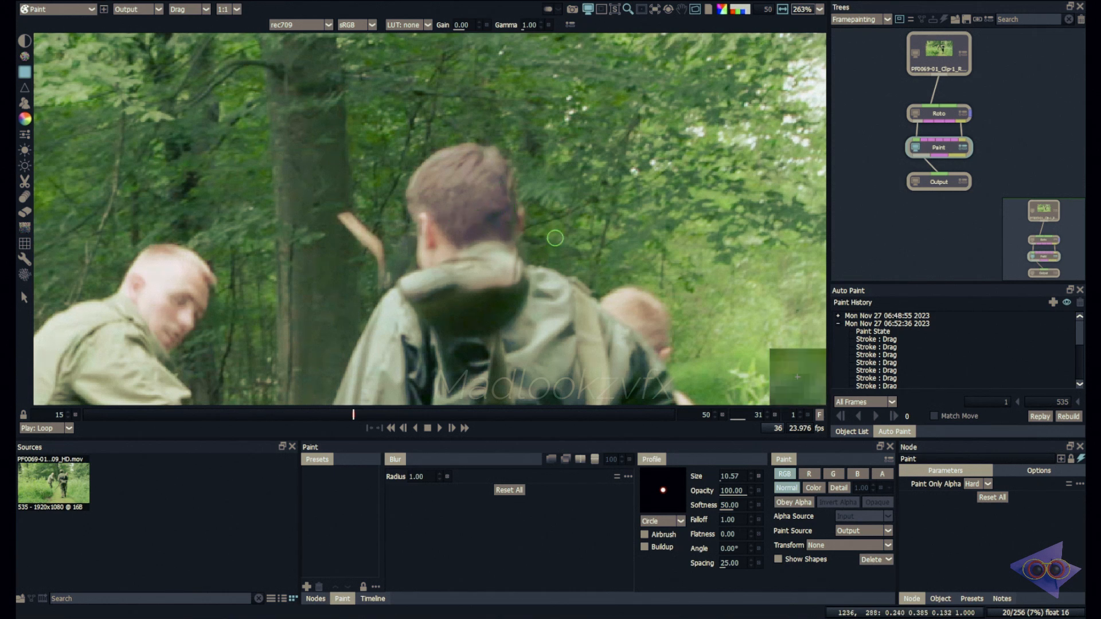
On frame 30, set the Clone source frame to 31, reset its transform and align the source overlay at offset -2.00, 0.00.
key(Left)
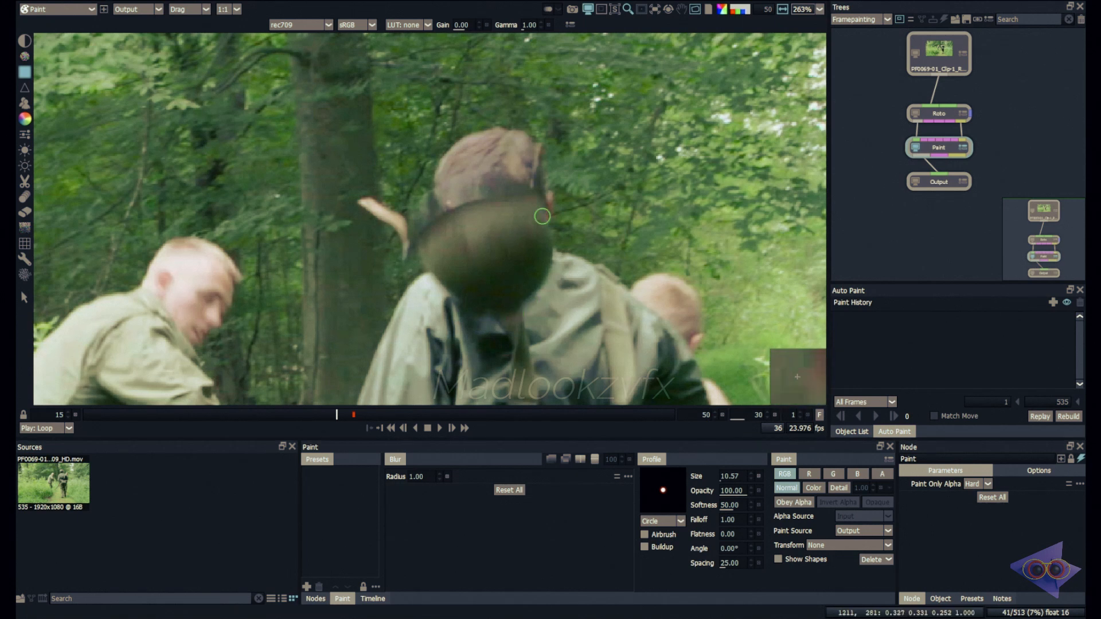
key(c)
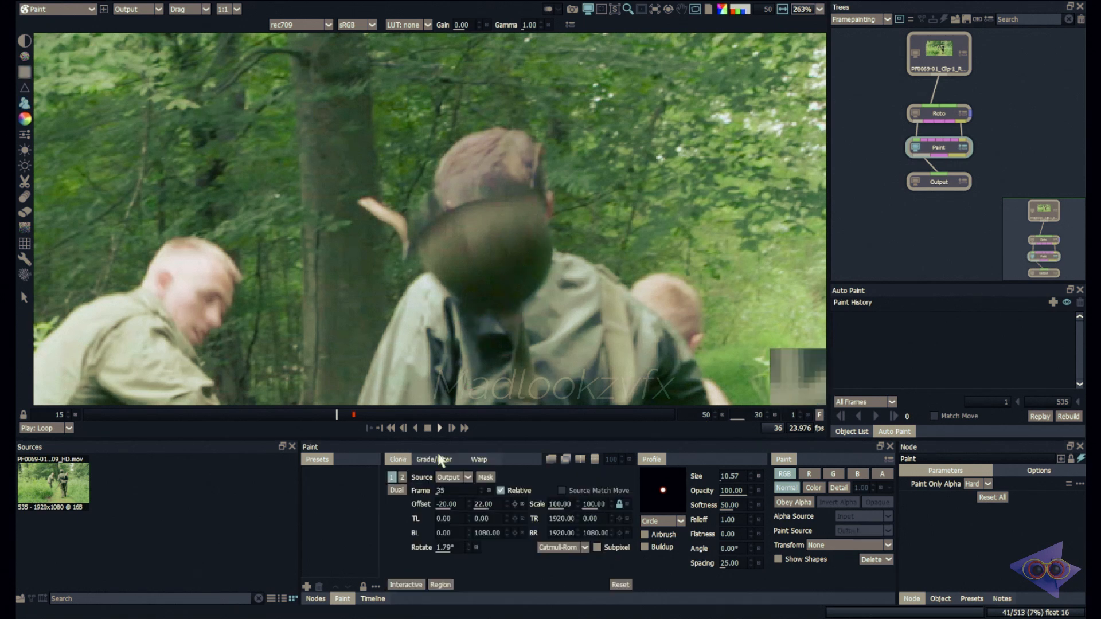
click(481, 487)
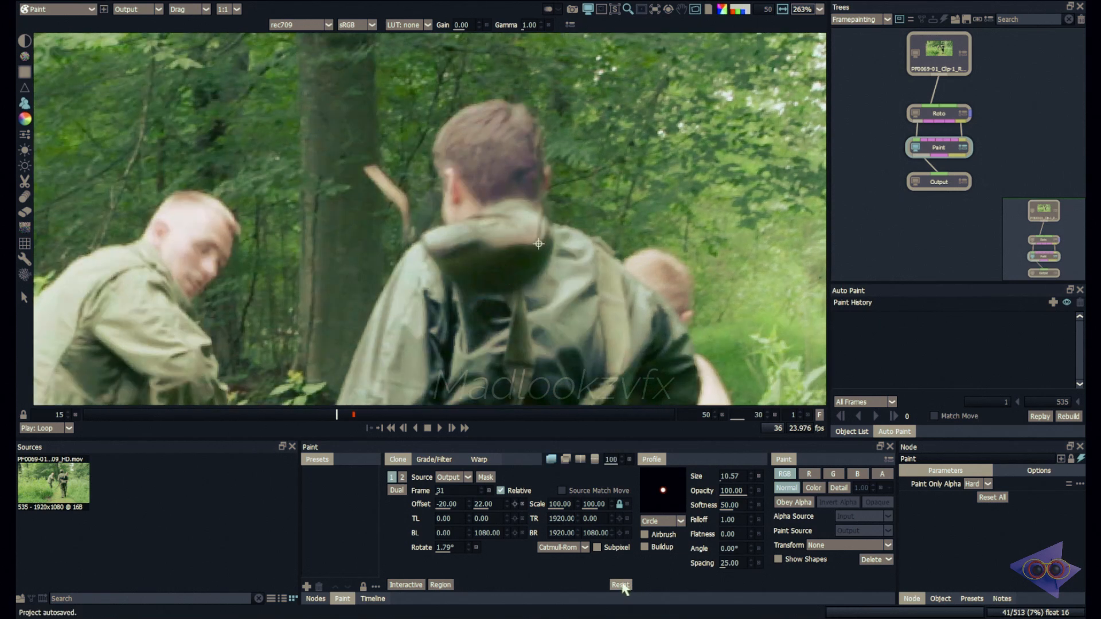
click(619, 584)
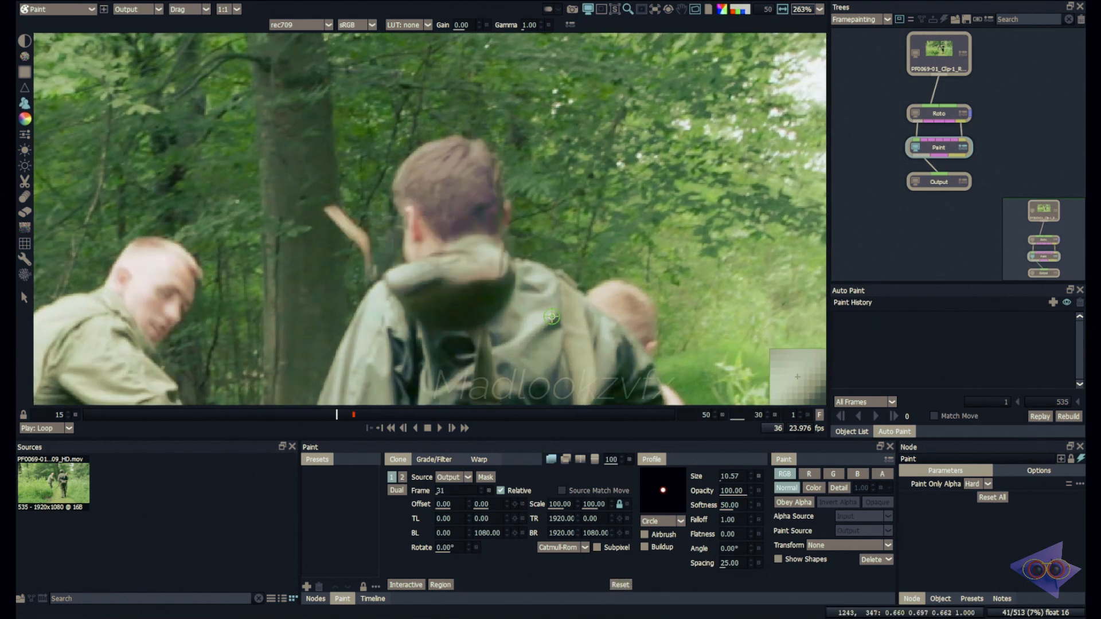
drag(552, 316, 549, 317)
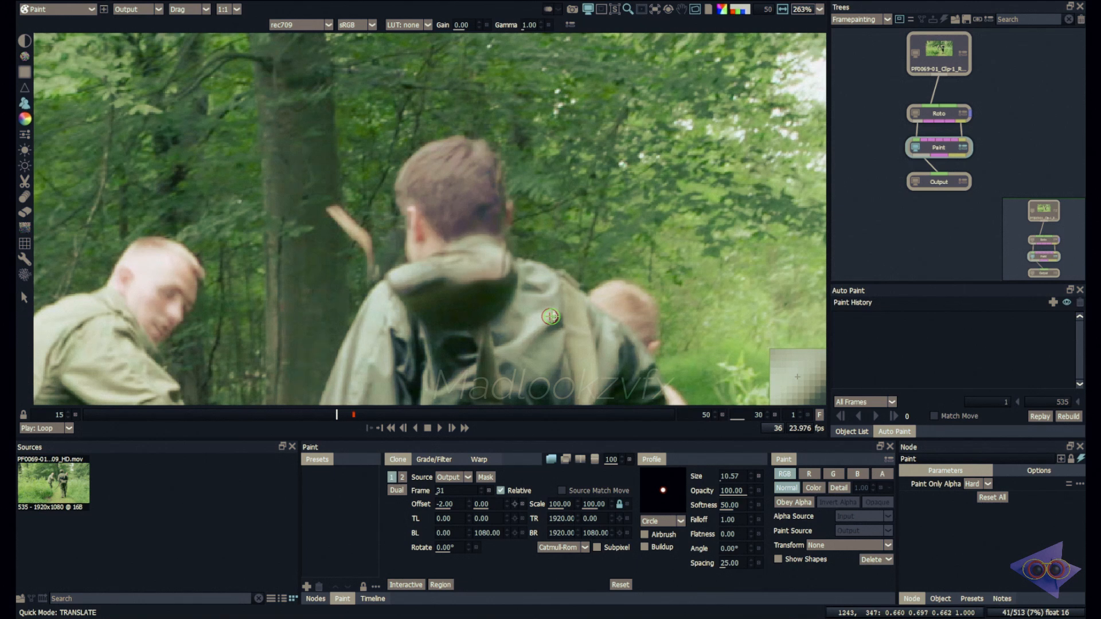
key(o)
key(o)
key(o)
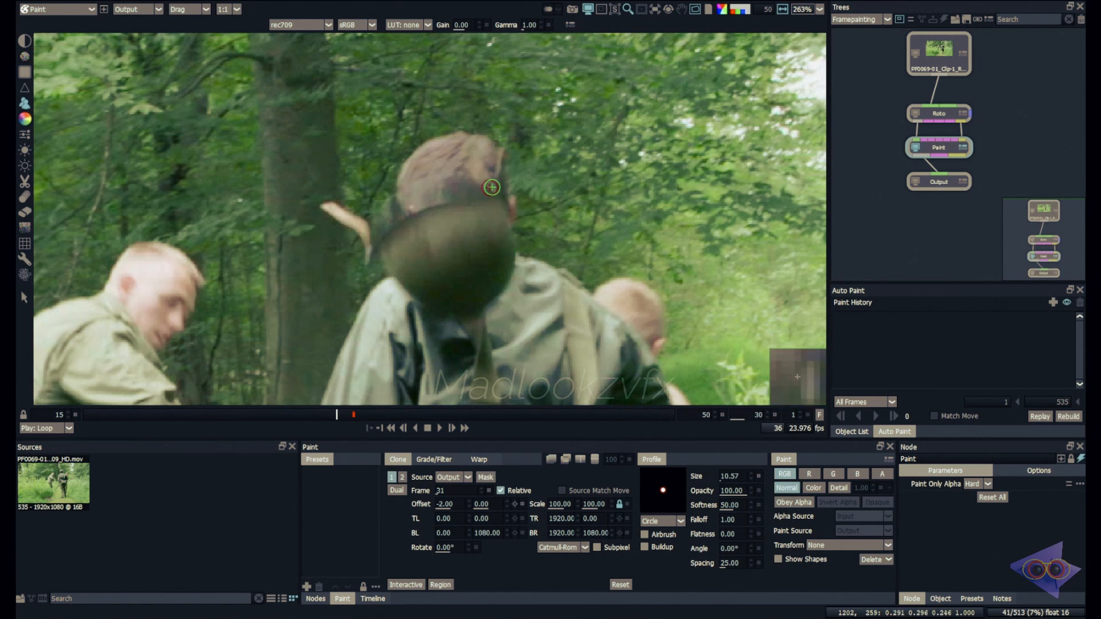
Clone the clean head, neck and hood over the helmet on frame 30 with a 34.45 brush at offset -2.00, 1.00.
key(o)
key(o)
key(o)
key(o)
key(o)
mouse_move(492, 187)
mouse_down()
mouse_move(440, 223)
mouse_move(480, 200)
mouse_move(478, 187)
mouse_move(405, 205)
mouse_move(406, 222)
mouse_move(471, 212)
mouse_move(410, 259)
mouse_up()
drag(499, 274, 531, 215)
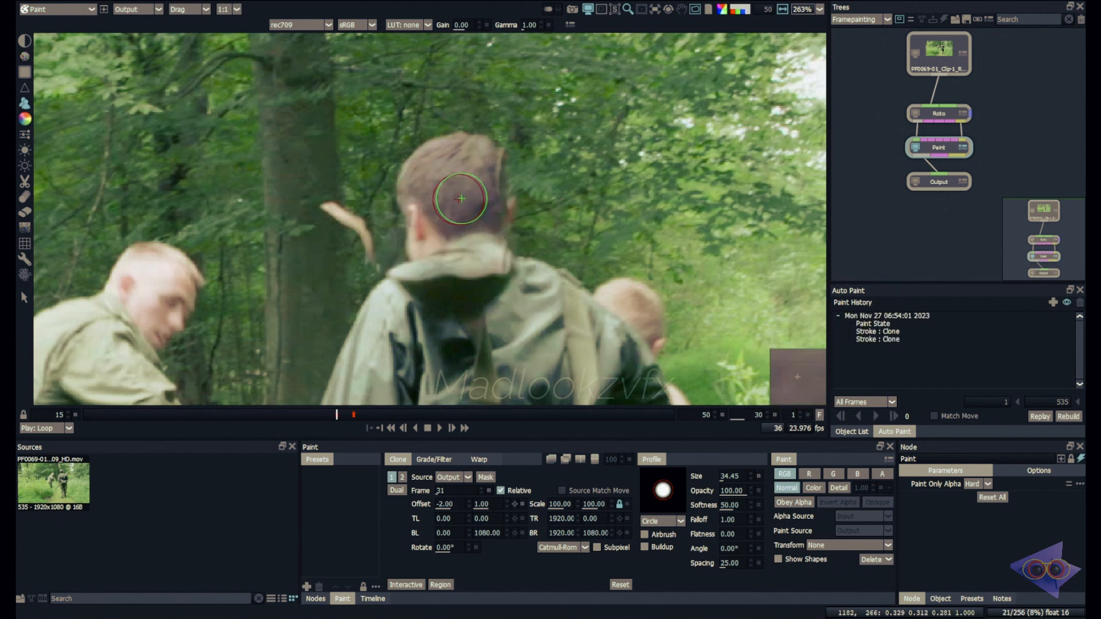
drag(605, 263, 567, 240)
Examine the source overlay alignment on frames 30 and 29 with the Clone offset at -3.00, 1.00.
key(o)
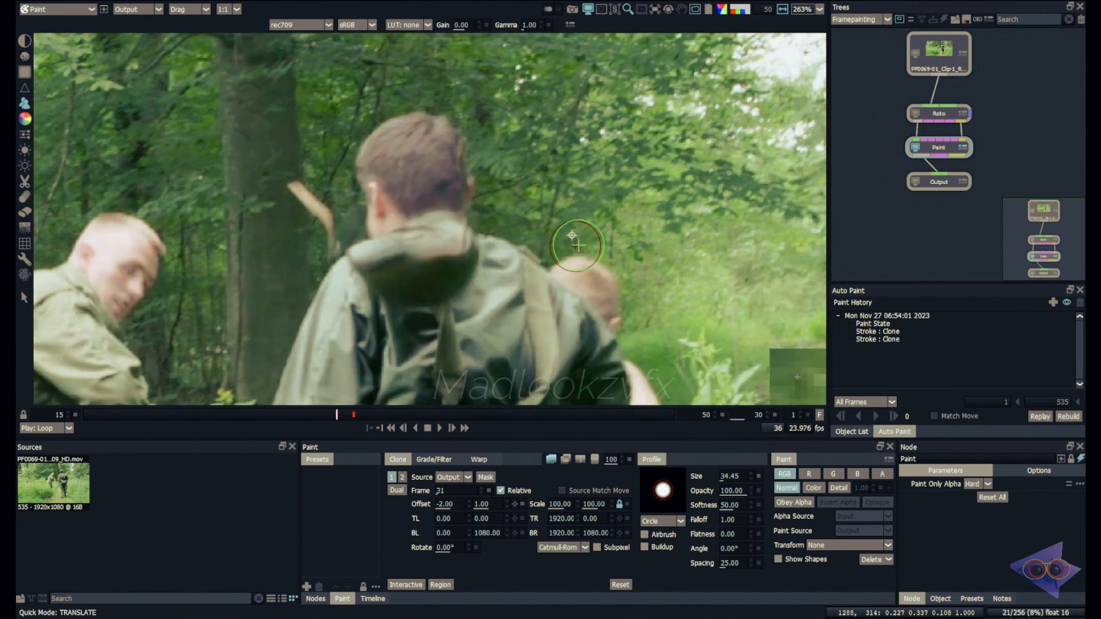
key(x)
key(z)
key(o)
key(o)
key(z)
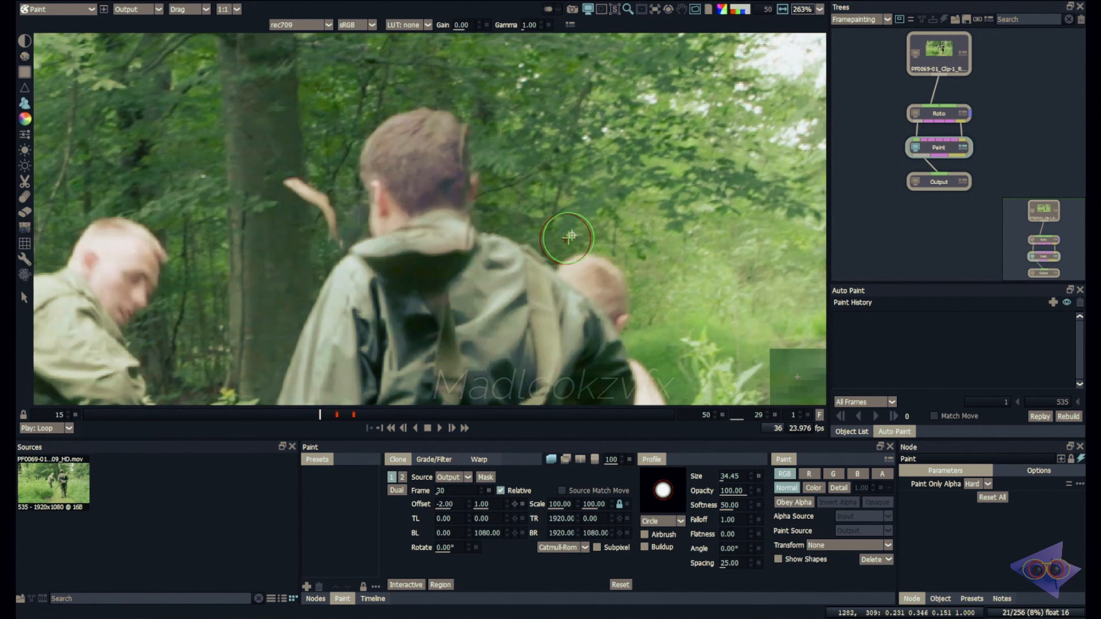
key(Left)
key(x)
key(z)
key(o)
key(Right)
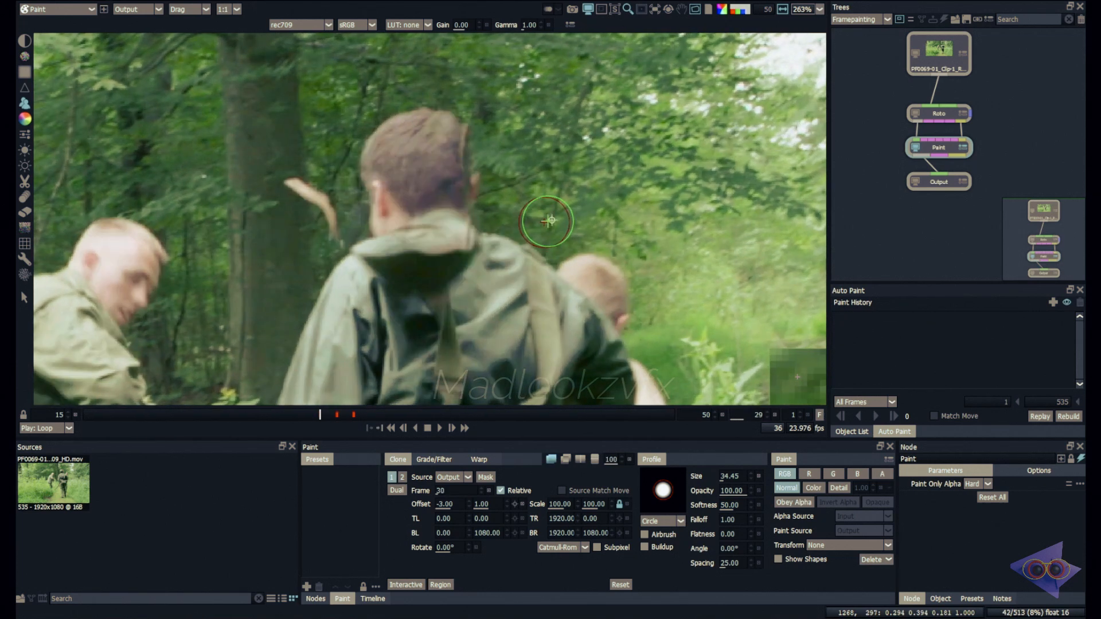
Refine the head on frame 30 with a 69.32 Clone brush at offset -4.00, 3.00 and compare it with the original input.
mouse_move(545, 127)
mouse_down()
mouse_move(544, 153)
mouse_move(416, 155)
mouse_up()
scroll(541, 143, down, 2)
key(x)
key(o)
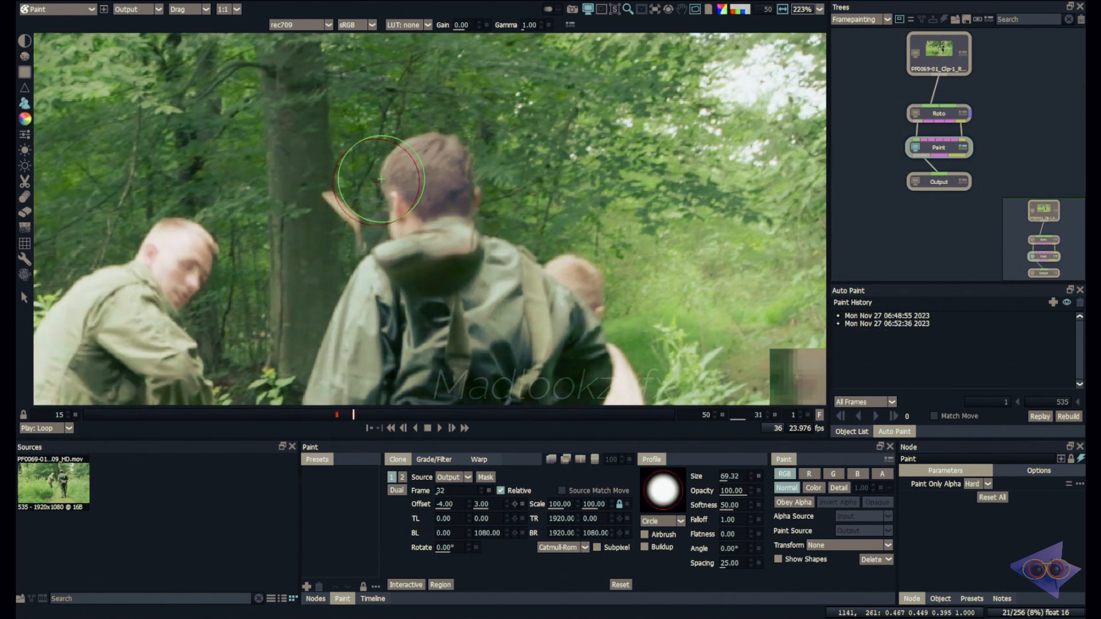
key(z)
key(1)
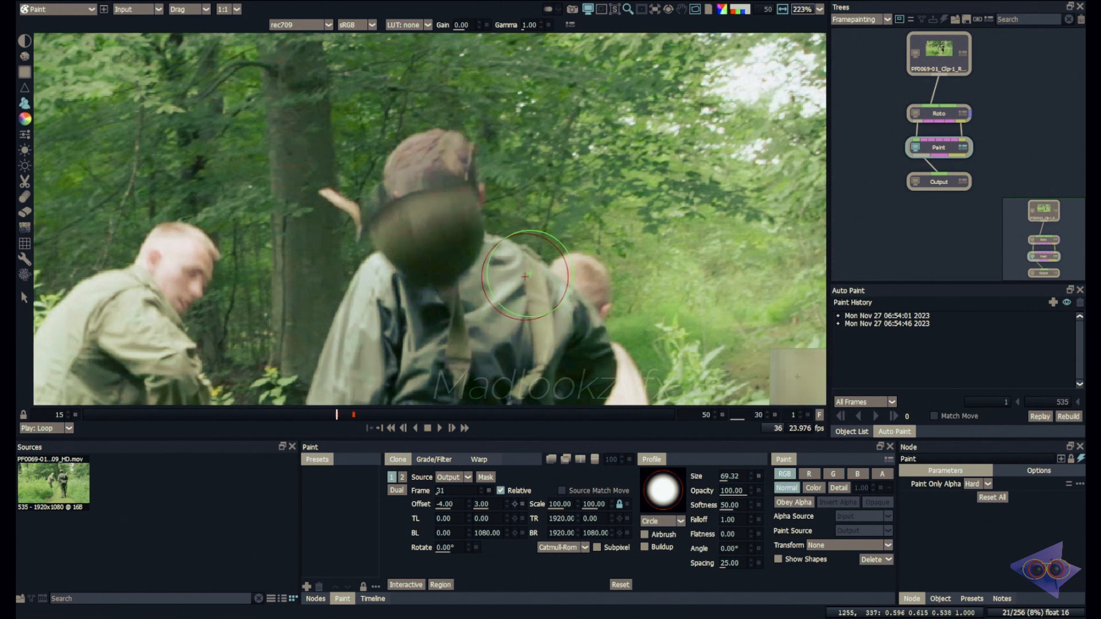
key(o)
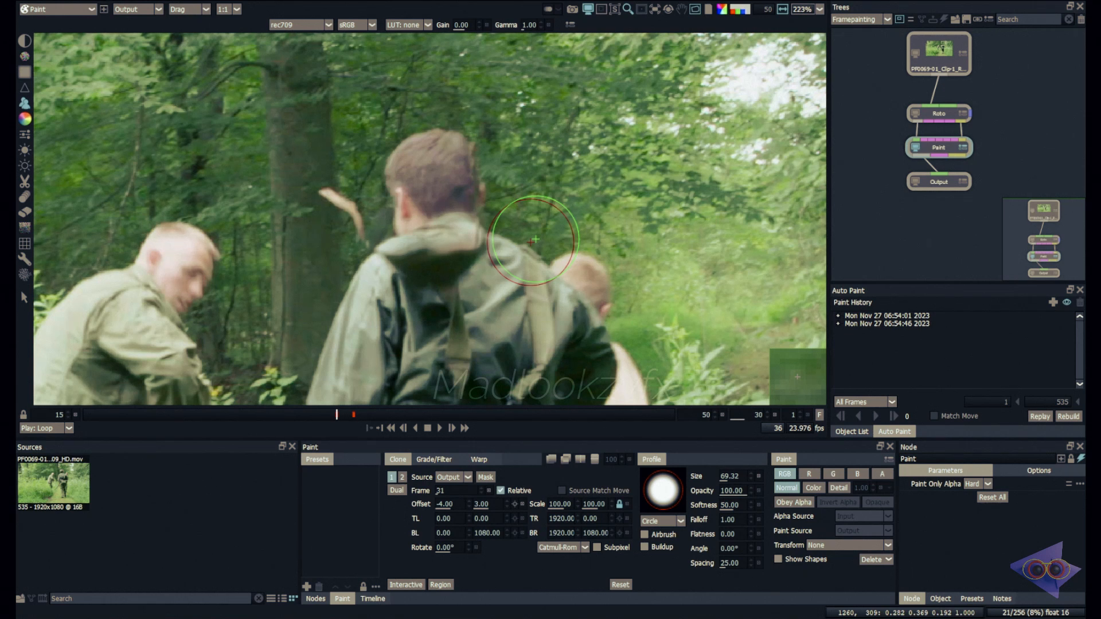
drag(535, 239, 510, 256)
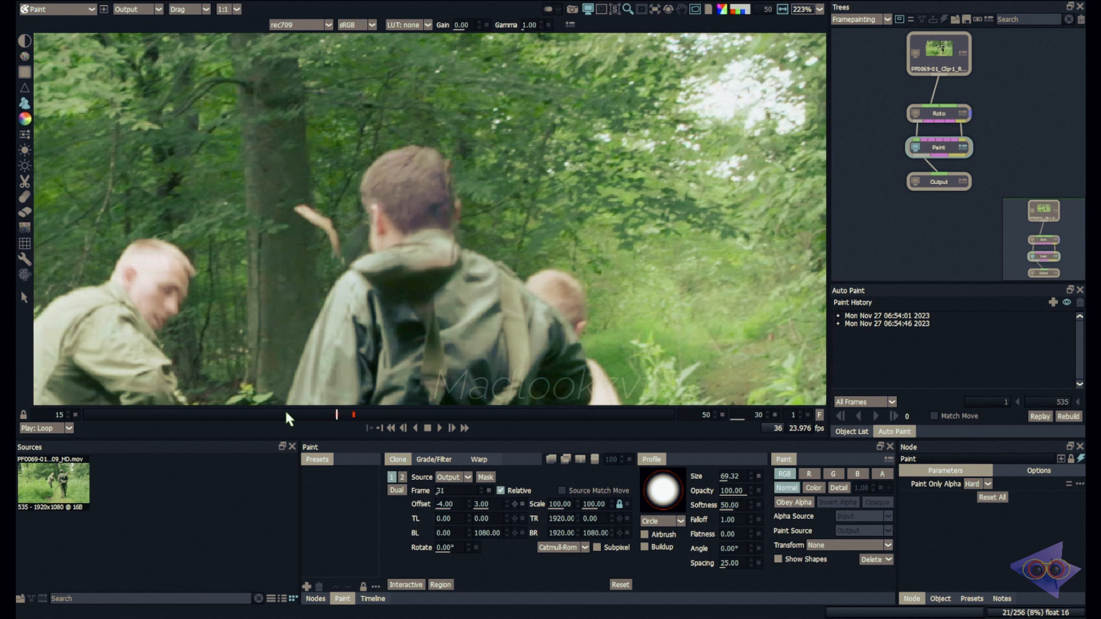
Scrub the timeline to frame 46 and focus on the helmet covering the soldier's legs.
click(218, 414)
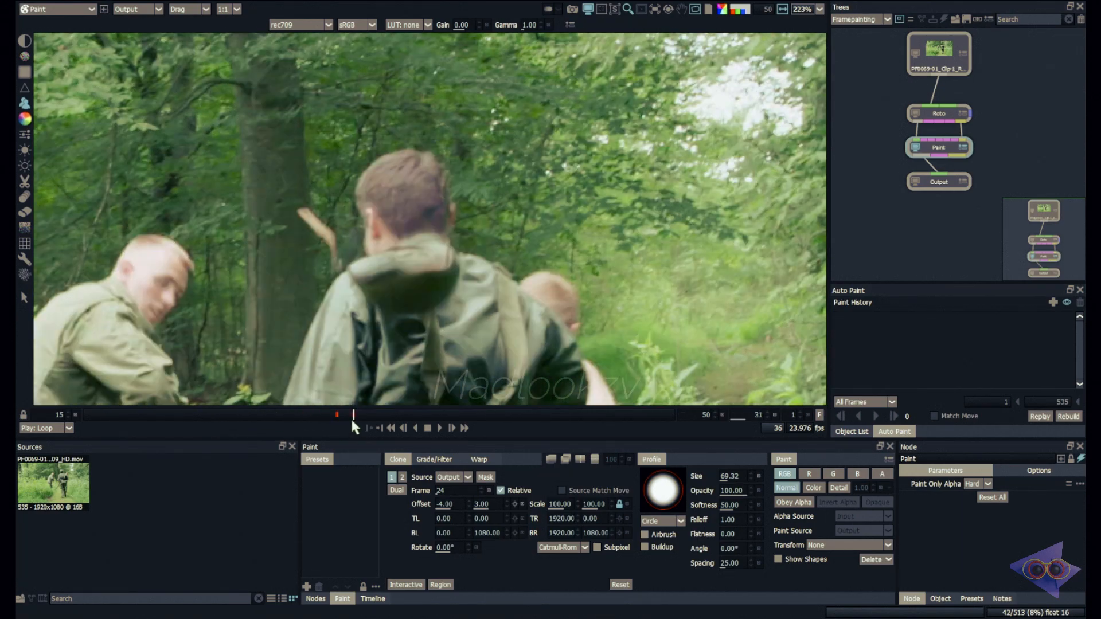
drag(345, 430, 377, 407)
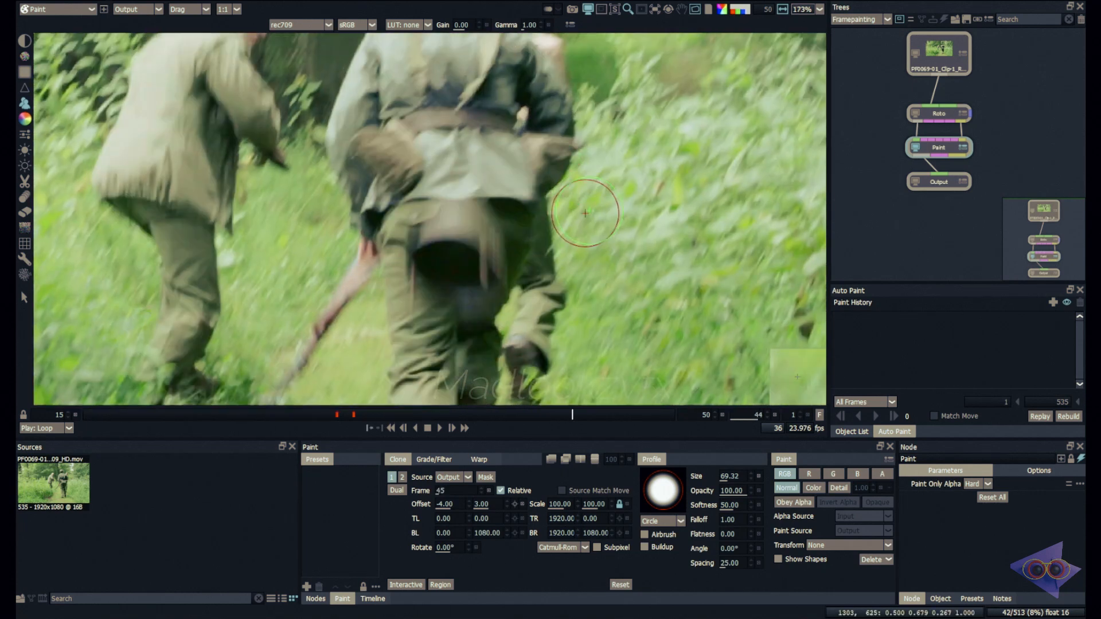
key(x)
key(x)
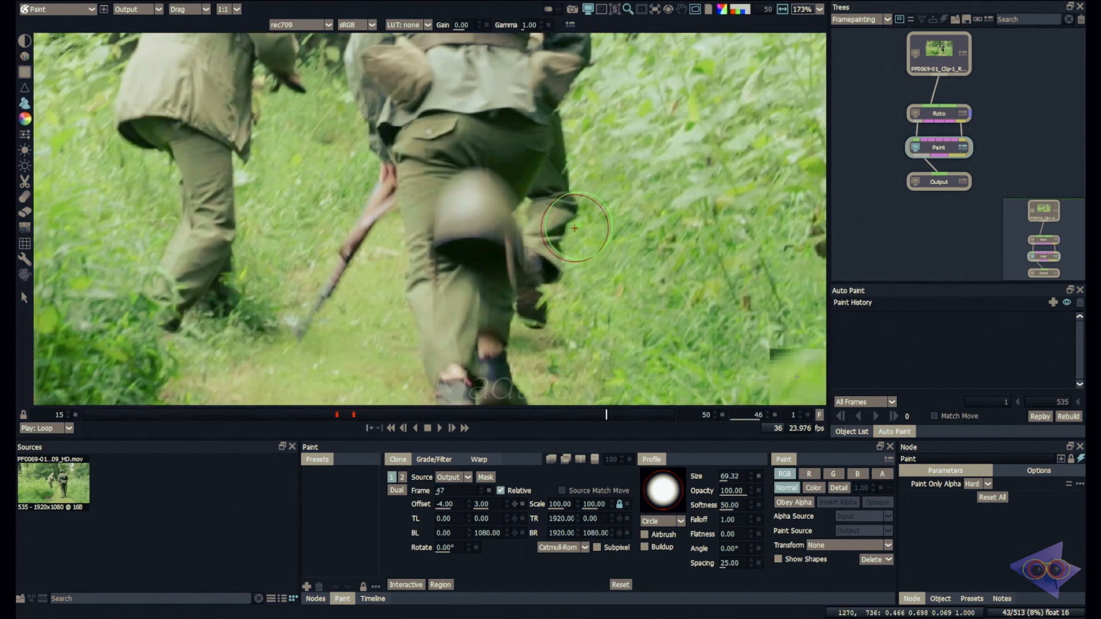
scroll(550, 264, up, 2)
scroll(559, 260, down, 2)
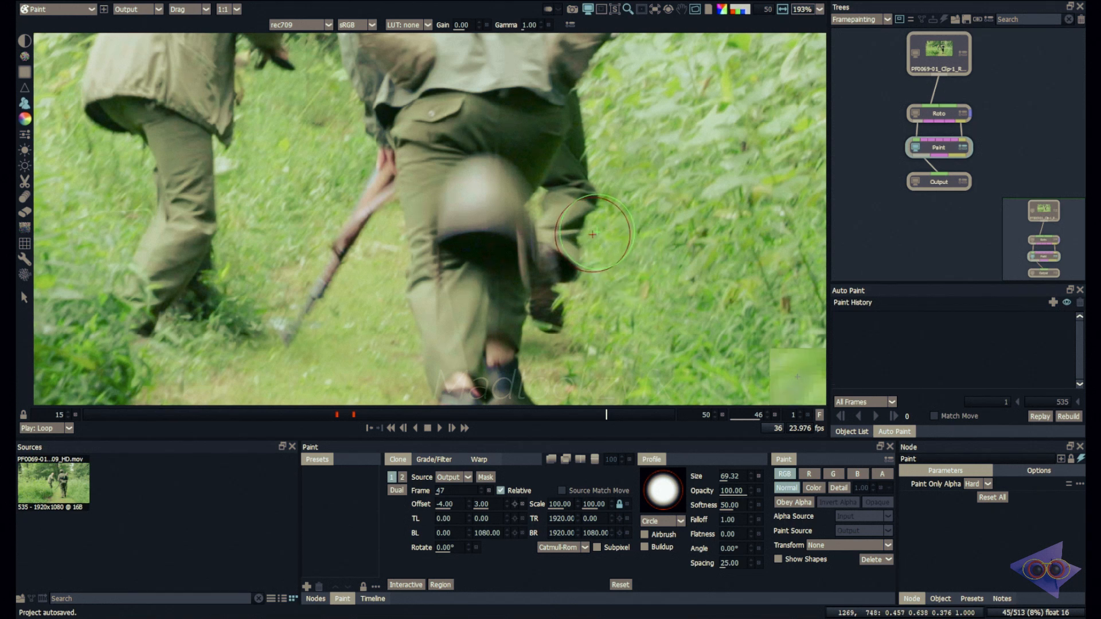
drag(592, 234, 588, 274)
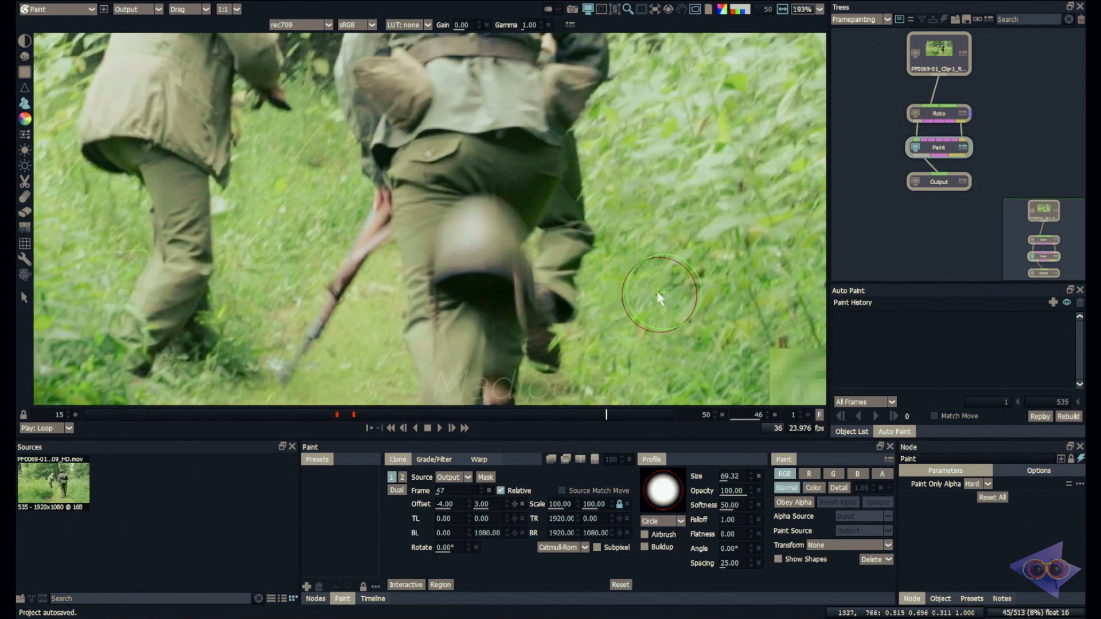
Check neighbouring frames for clean trousers, set the Clone source frame to 48 and show the source overlay on frame 46.
key(z)
key(z)
key(z)
key(z)
key(x)
key(x)
key(x)
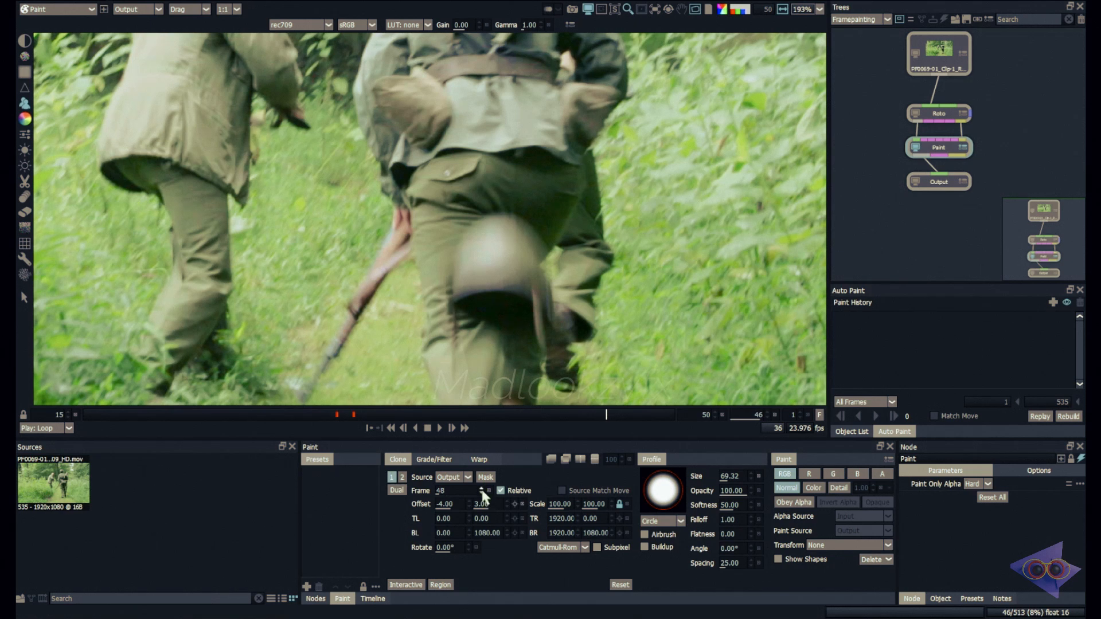
click(550, 460)
key(Up)
key(Up)
key(Up)
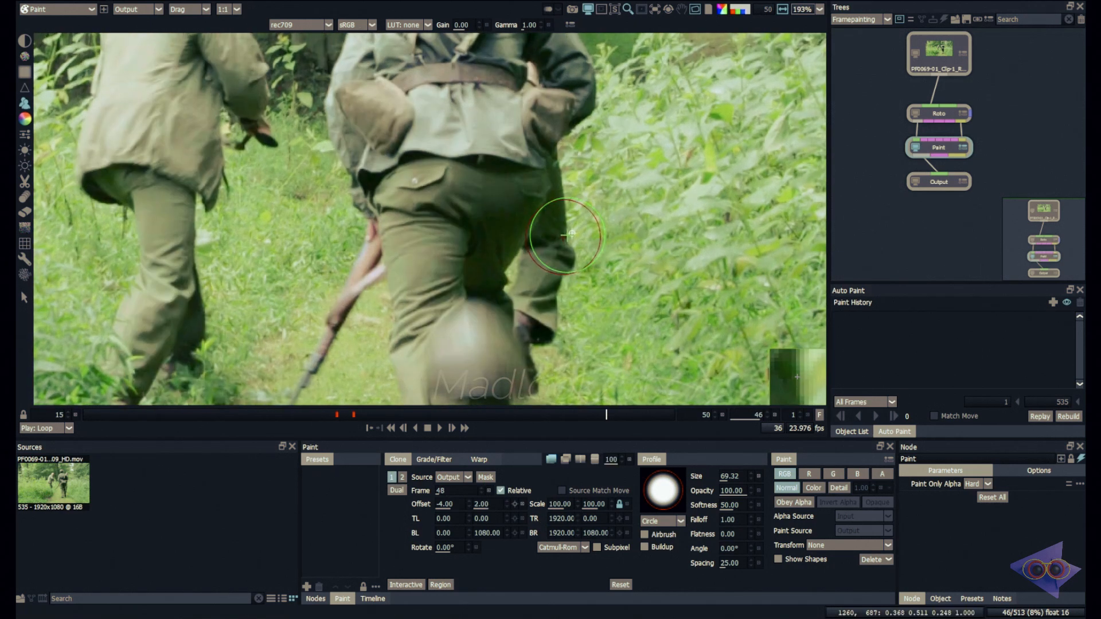
Try to clone trousers over the helmet on frame 46 with the source offset at -4.00, -6.00.
key(o)
key(o)
drag(566, 235, 565, 228)
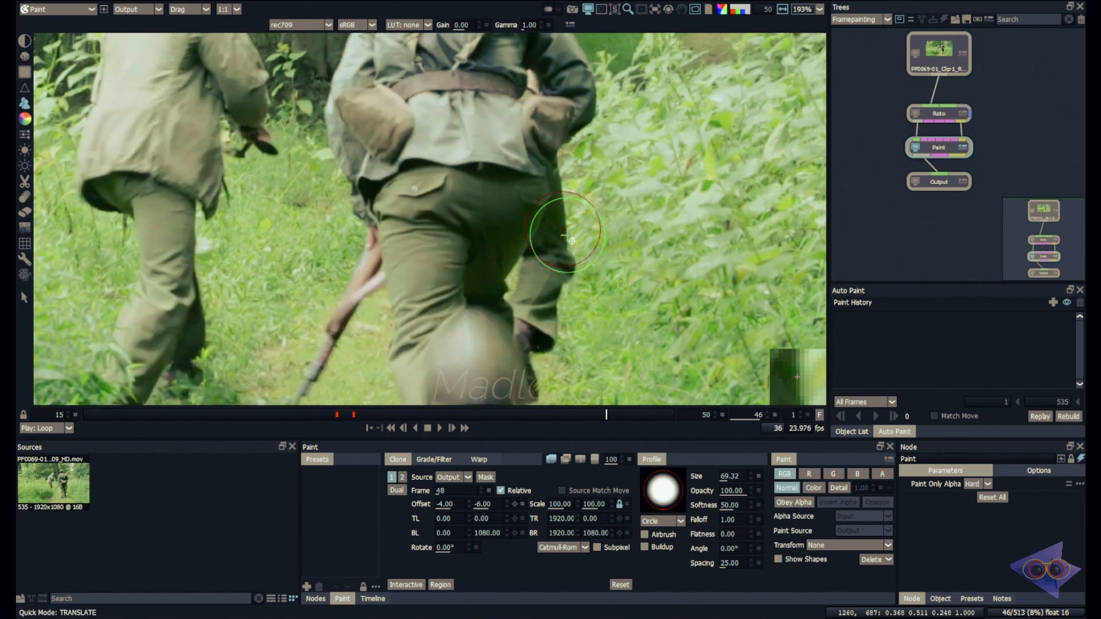
key(o)
mouse_move(476, 270)
mouse_down()
mouse_move(466, 308)
mouse_move(472, 256)
mouse_move(533, 237)
mouse_up()
key(ctrl+z)
key(ctrl+z)
Align the Clone source at offset -4.00, -2.00 with a vertical scale of 105.25 and cover the helmet with clean trousers.
key(o)
key(o)
scroll(443, 255, down, 3)
key(z)
key(x)
key(Down)
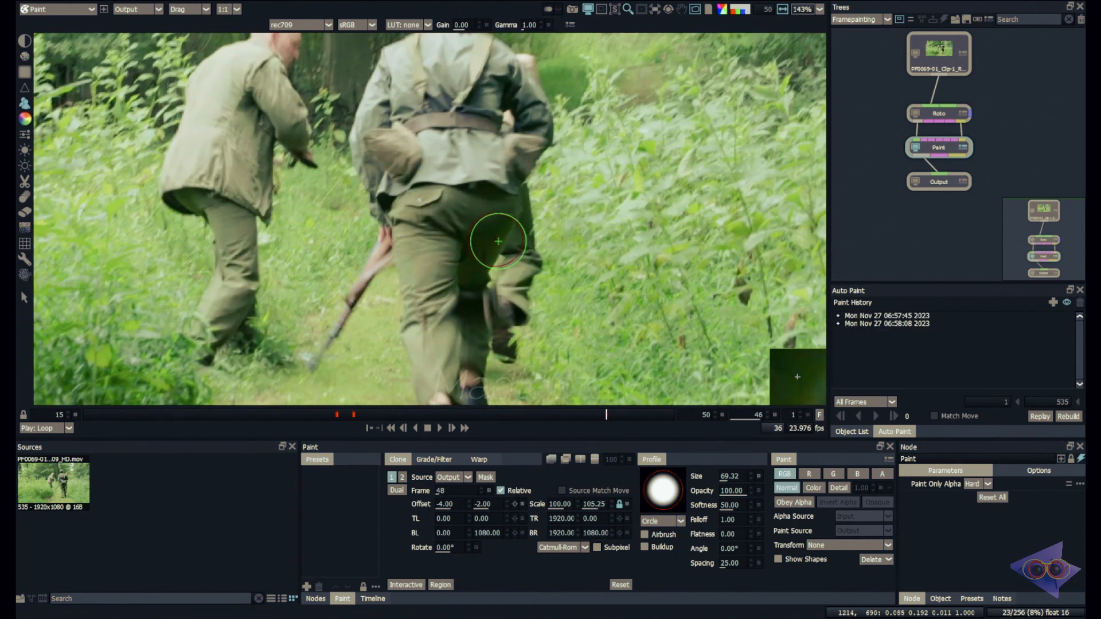
Refine the cloned trousers at offset -2.00, 0.00 and erase the excess paint around the legs.
key(z)
key(x)
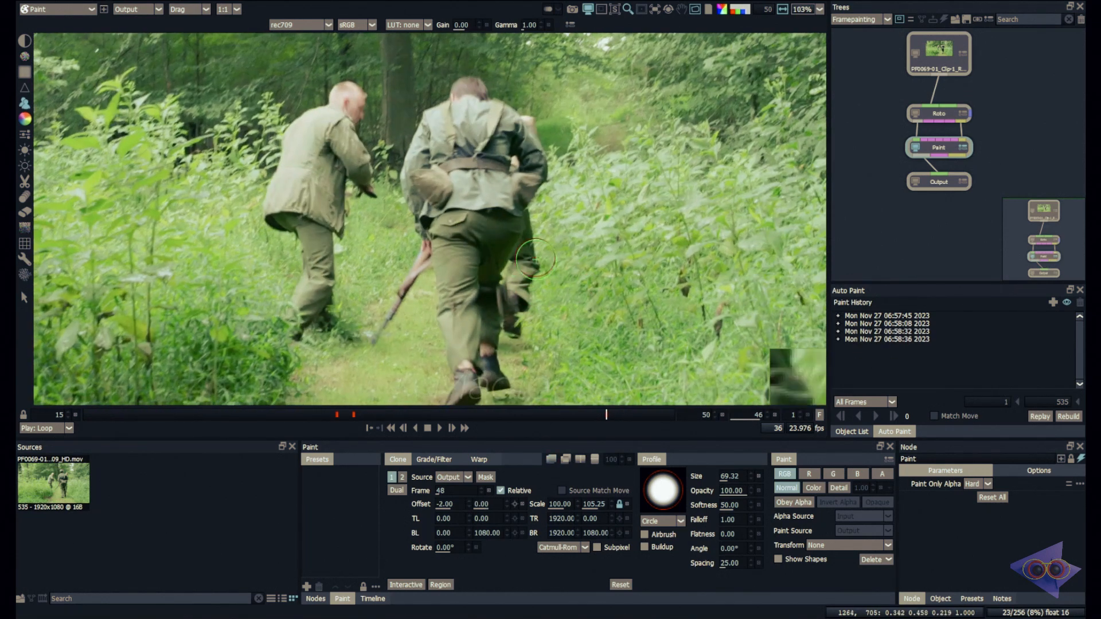
scroll(528, 285, up, 3)
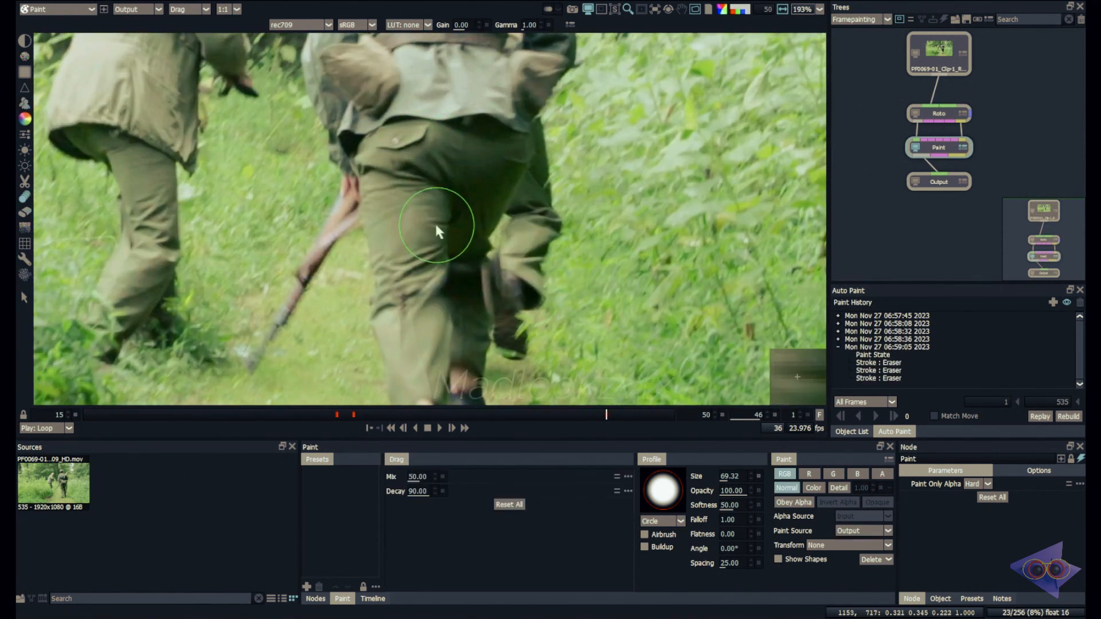
Try to blend the patched trouser leg with the Drag brush and a Clone stroke, and undo the strokes.
drag(415, 220, 399, 223)
key(ctrl+z)
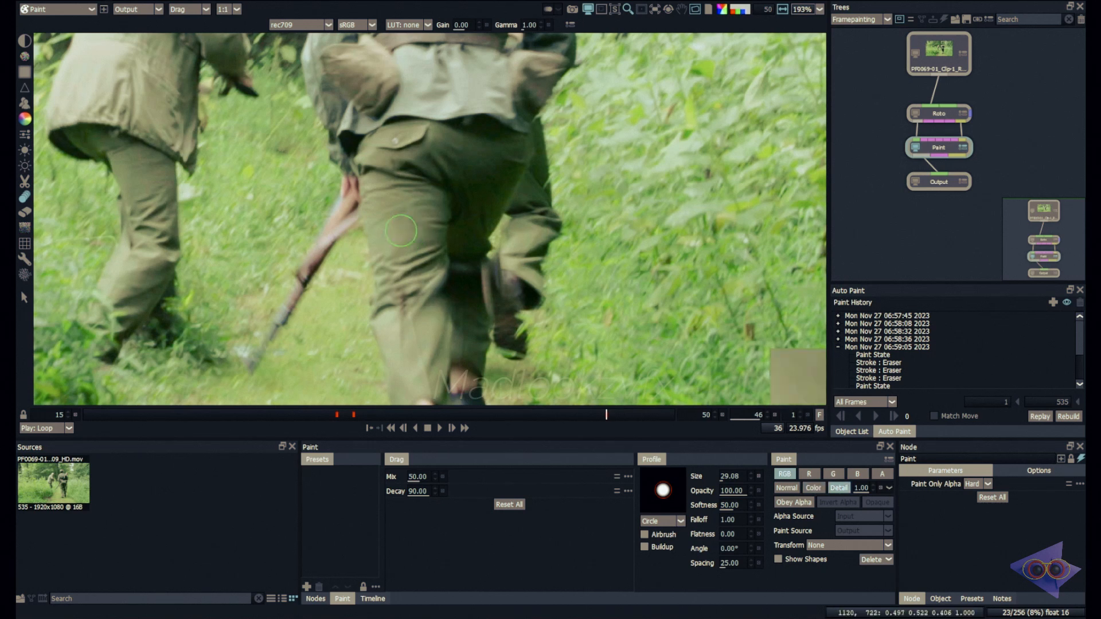
scroll(523, 278, down, 1)
key(ctrl+z)
click(550, 334)
key(c)
drag(420, 258, 422, 277)
key(ctrl+z)
Compare the patch with the input and clone fabric onto the lower trouser leg with a 27.93 brush at offset -2.00, -4.00.
key(d)
key(1)
key(2)
key(c)
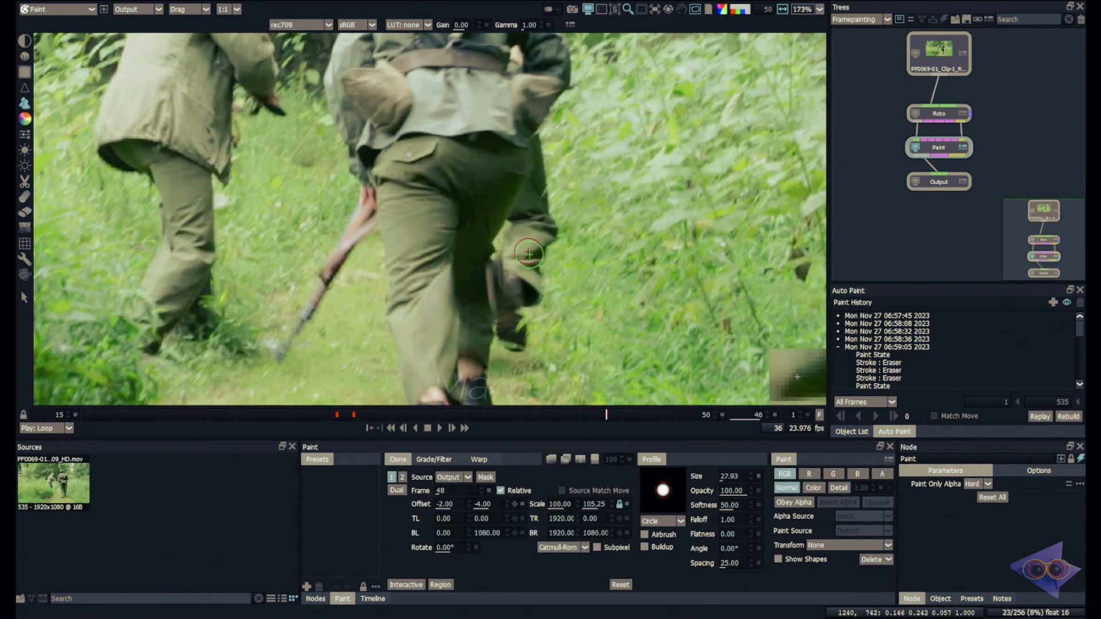
key(o)
drag(394, 346, 371, 357)
key(o)
Blend the lower trouser leg with the Drag brush and erase excess paint using a 95.80 Eraser.
key(d)
drag(400, 309, 418, 308)
key(e)
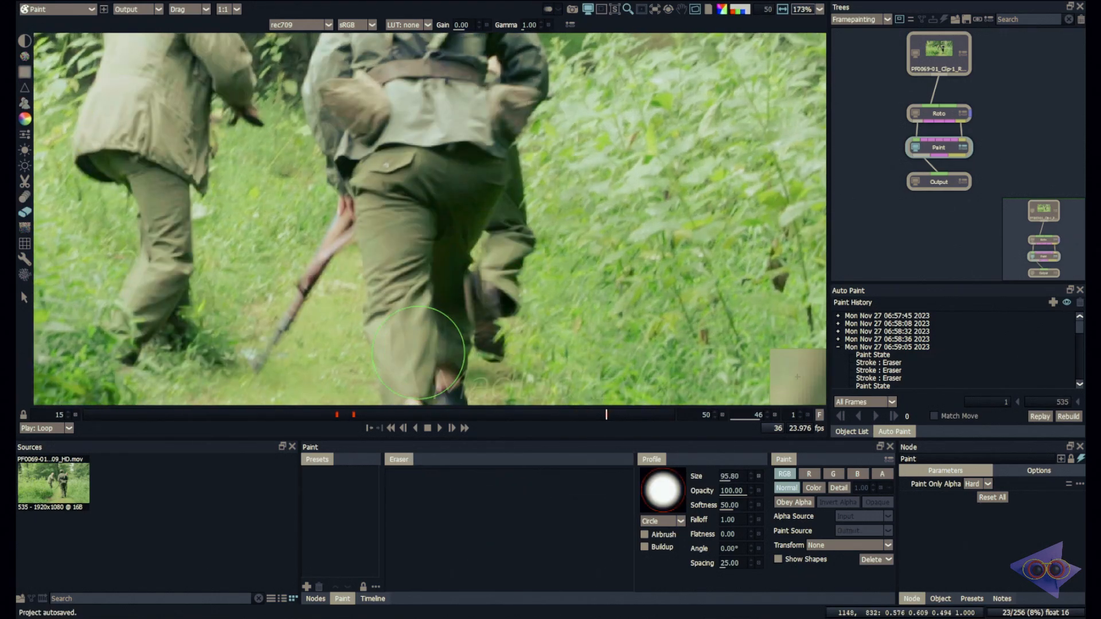
key(d)
drag(418, 347, 403, 347)
scroll(455, 317, down, 4)
scroll(452, 316, up, 7)
Soften the area between the legs with a radius 4.00 Blur and a Drag brush in Color mode at 37.00 opacity.
key(b)
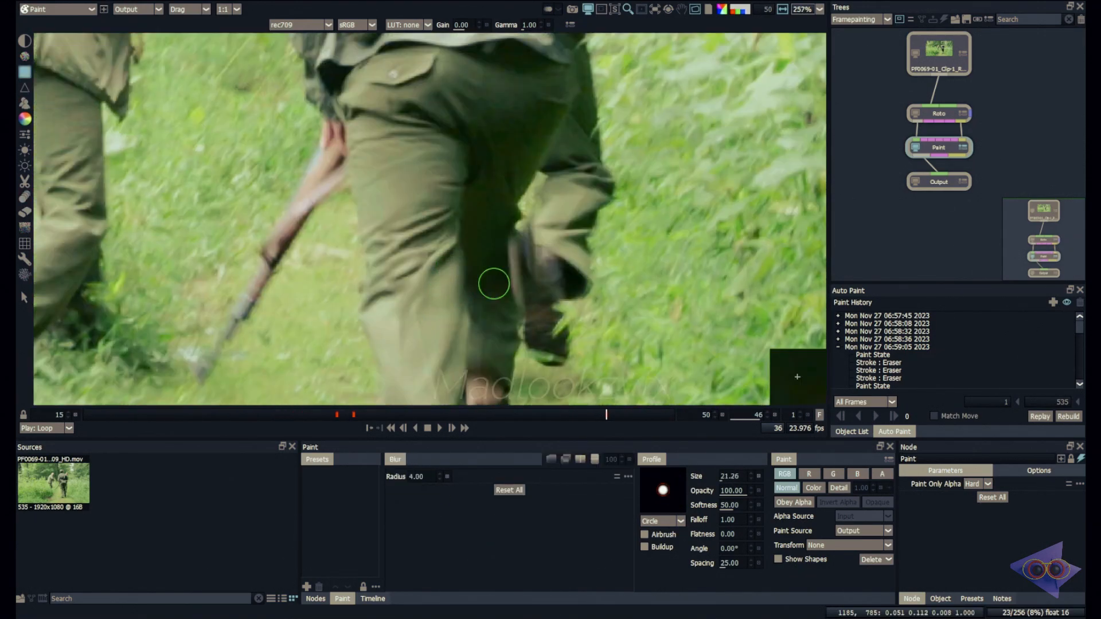
scroll(491, 284, down, 3)
key(2)
mouse_move(473, 273)
mouse_down()
mouse_move(490, 278)
mouse_move(466, 294)
mouse_up()
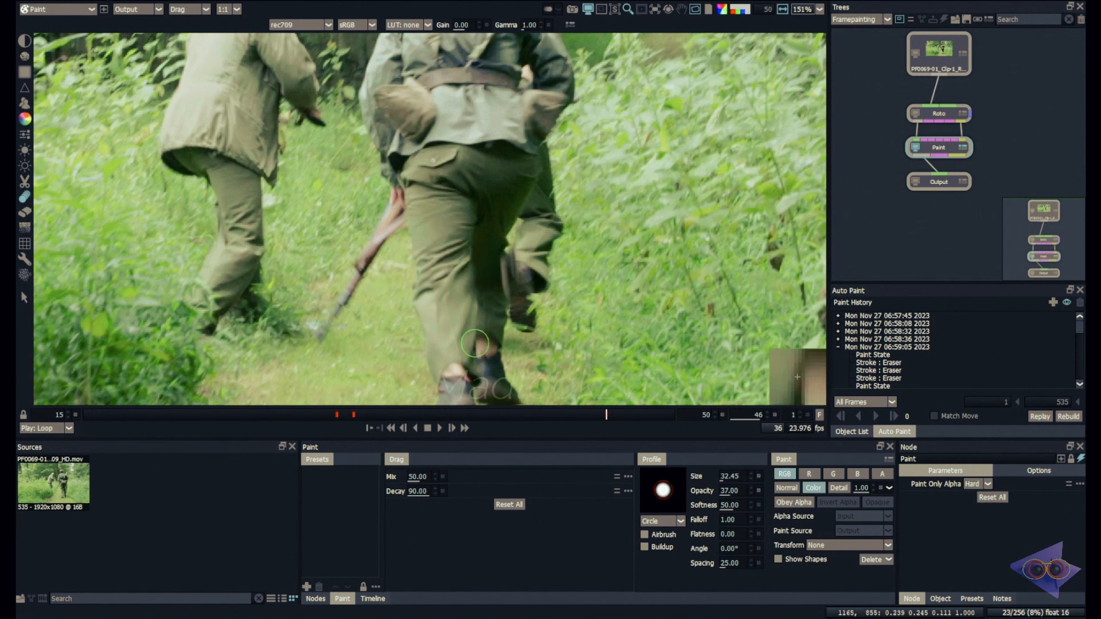
Clean up around the legs with a 102.19 Eraser and compare the painted frame 46 with its original input.
key(e)
scroll(476, 343, down, 2)
key(1)
key(2)
key(1)
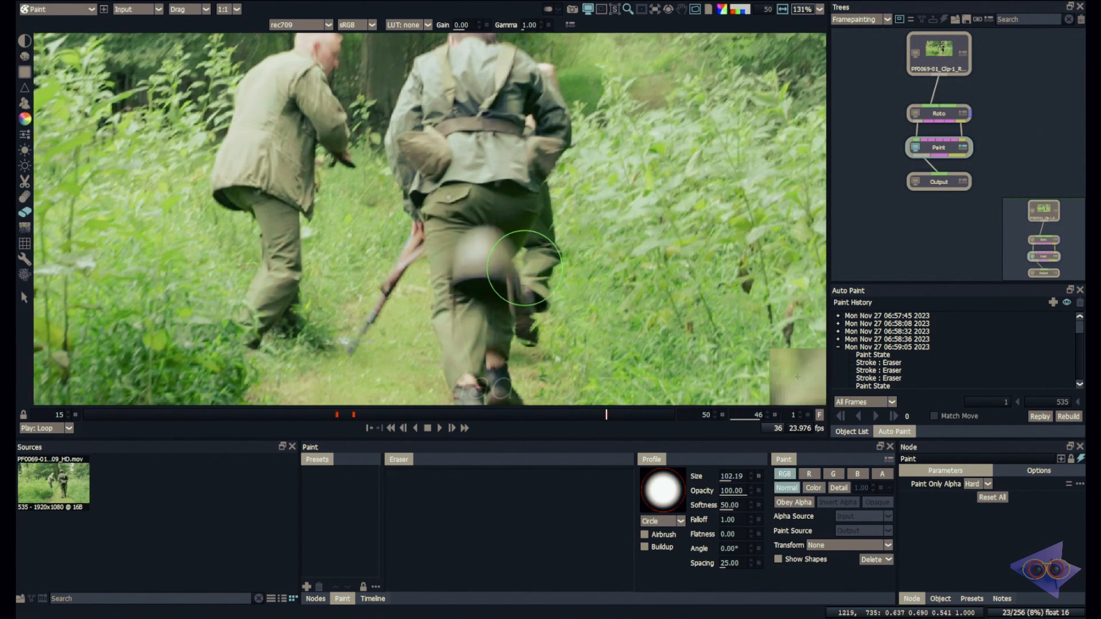
scroll(551, 272, up, 1)
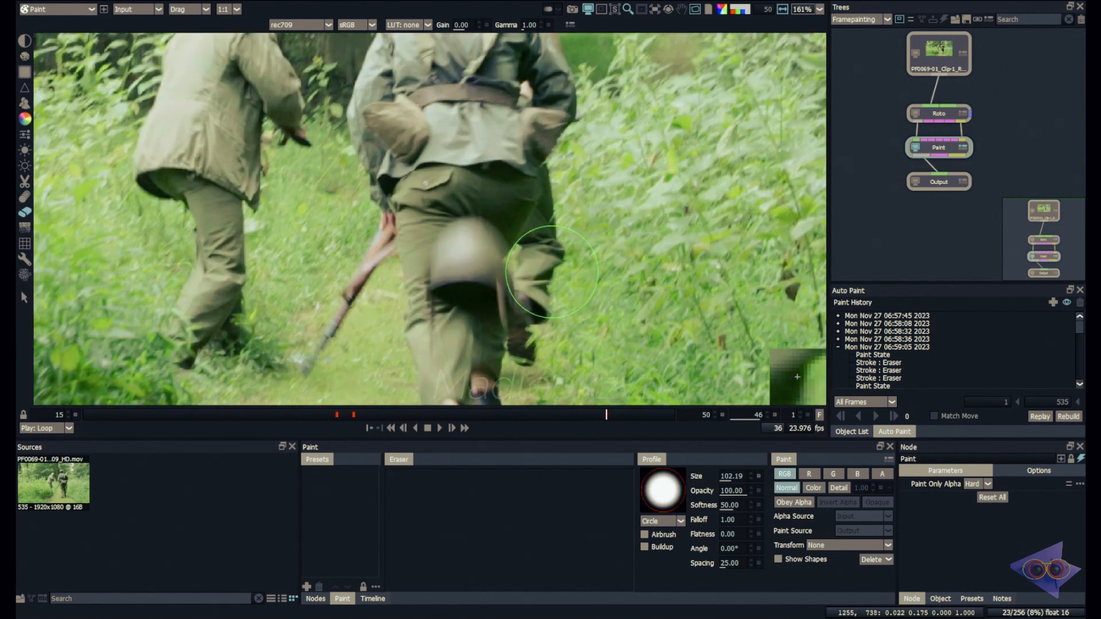